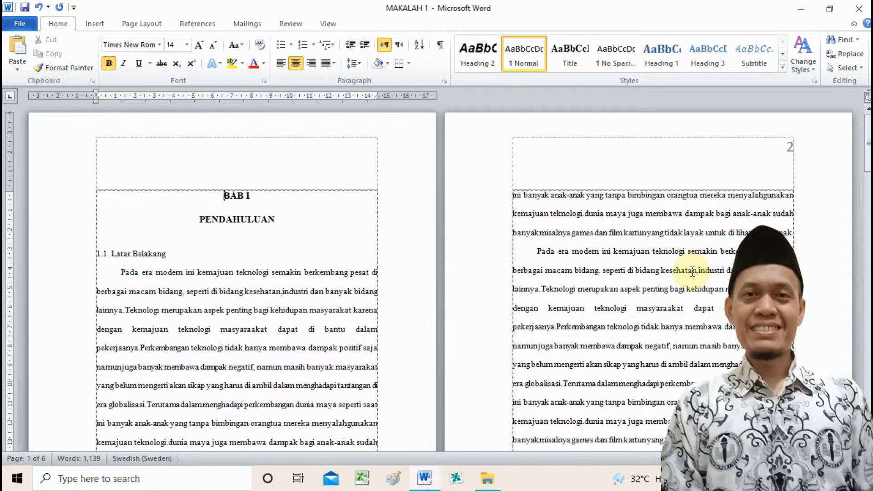
pyautogui.scroll(-3, 692, 271)
pyautogui.scroll(3, 693, 271)
pyautogui.scroll(-3, 692, 272)
pyautogui.scroll(3, 693, 272)
pyautogui.scroll(-1, 693, 272)
pyautogui.scroll(1, 693, 271)
pyautogui.scroll(-1, 692, 272)
pyautogui.scroll(1, 693, 276)
pyautogui.scroll(-3, 692, 275)
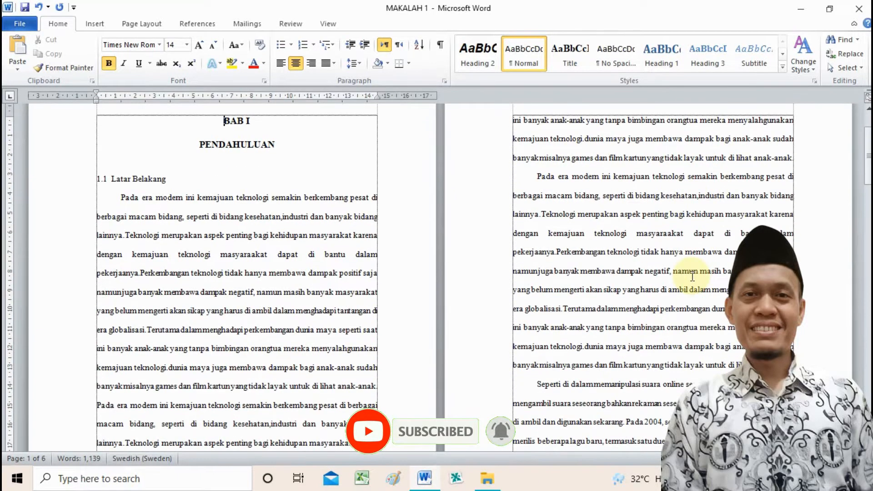
pyautogui.scroll(2, 692, 276)
pyautogui.scroll(-5, 693, 276)
pyautogui.scroll(5, 692, 276)
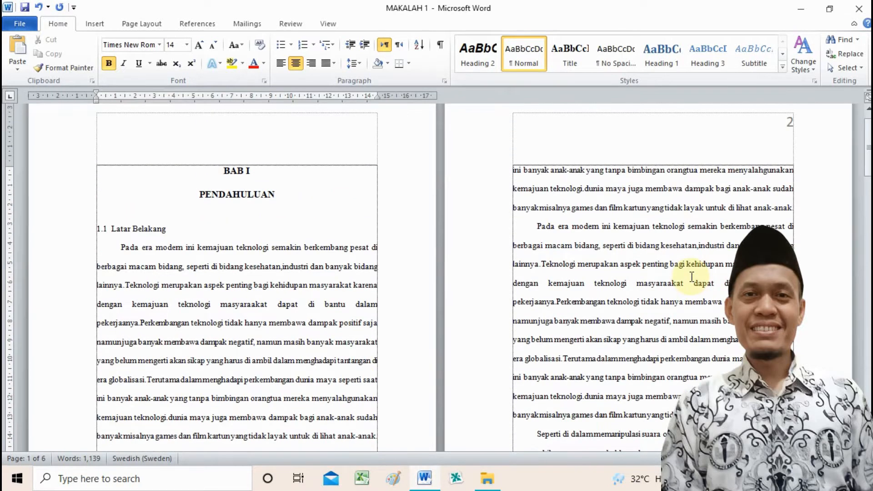
pyautogui.scroll(1, 692, 276)
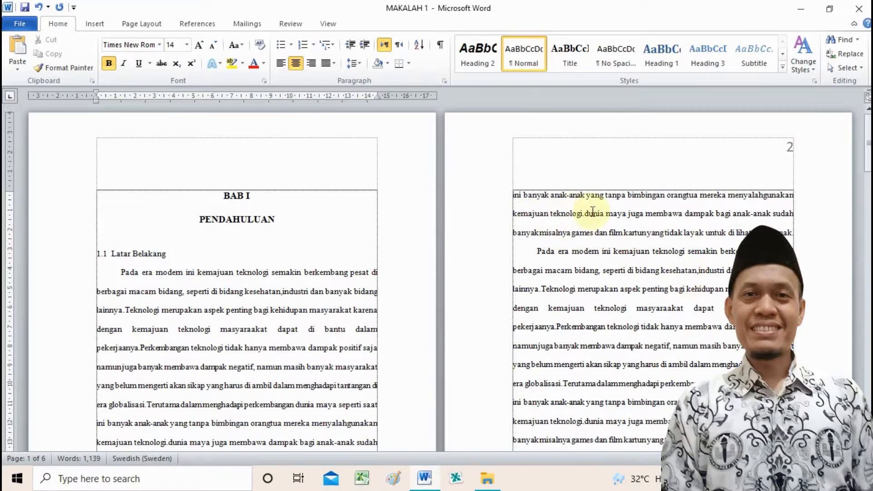
# Step: Look through the pages of MAKALAH 1 to examine the page numbering across the document
pyautogui.scroll(-2, 596, 211)
pyautogui.scroll(-7, 596, 212)
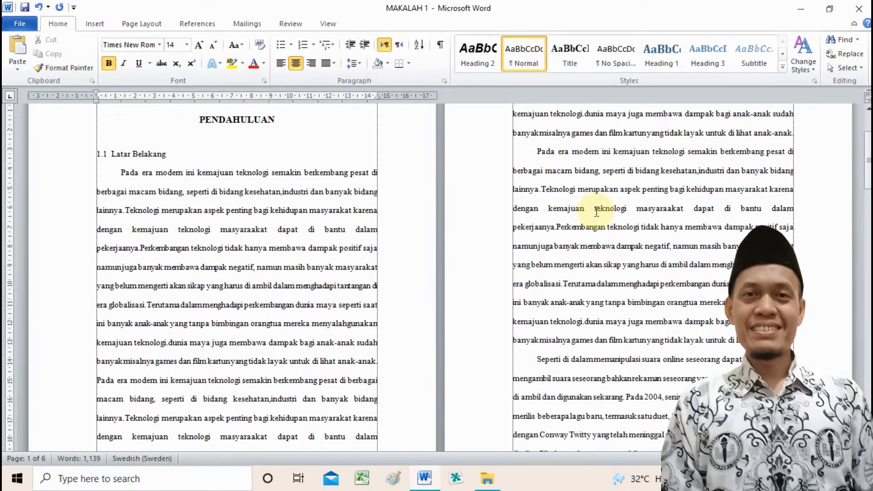
pyautogui.scroll(-2, 596, 213)
pyautogui.scroll(14, 598, 214)
pyautogui.scroll(5, 602, 217)
pyautogui.scroll(-9, 602, 219)
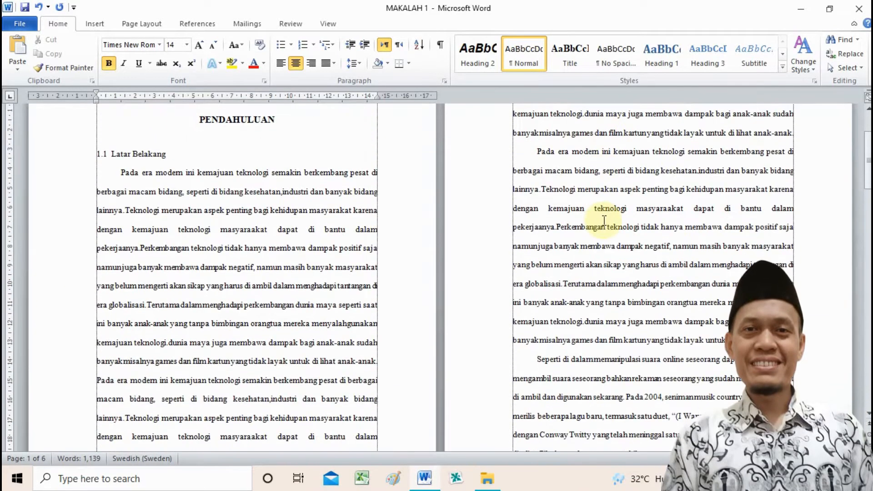
pyautogui.scroll(-20, 604, 223)
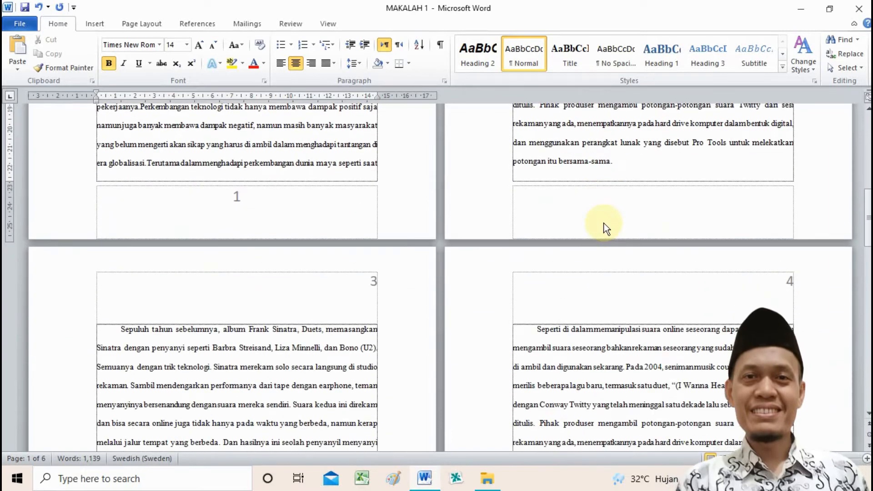
pyautogui.scroll(-10, 609, 225)
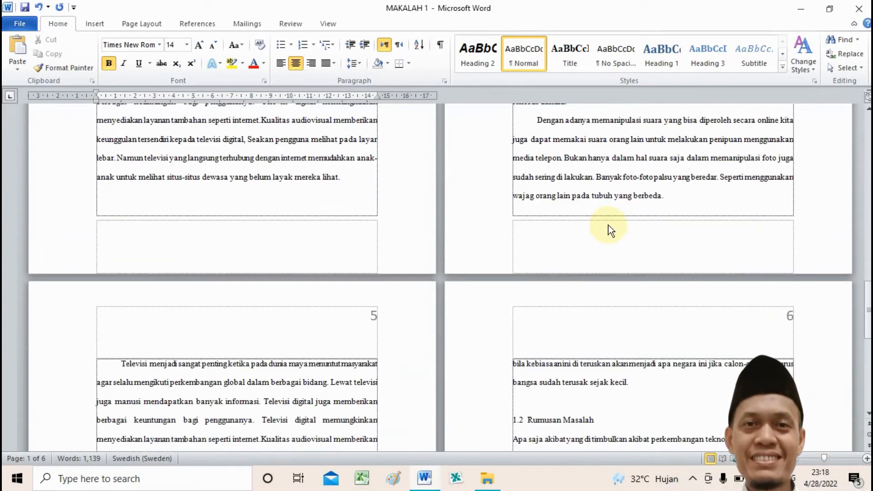
pyautogui.scroll(6, 646, 231)
pyautogui.moveTo(868, 314); pyautogui.dragTo(832, 142)
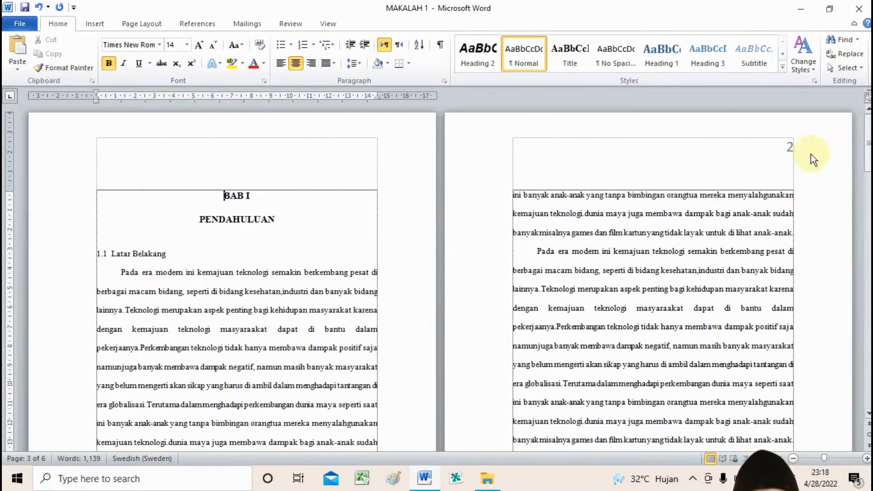
# Step: Compare the page number placement on the first page of MAKALAH 1 with that on pages 2 to 4
pyautogui.scroll(-1, 409, 296)
pyautogui.scroll(-2, 403, 303)
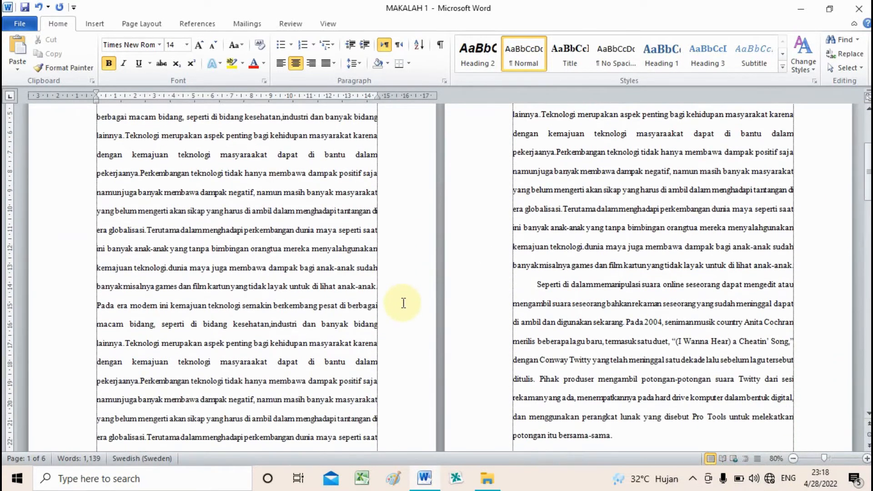
pyautogui.scroll(-4, 403, 303)
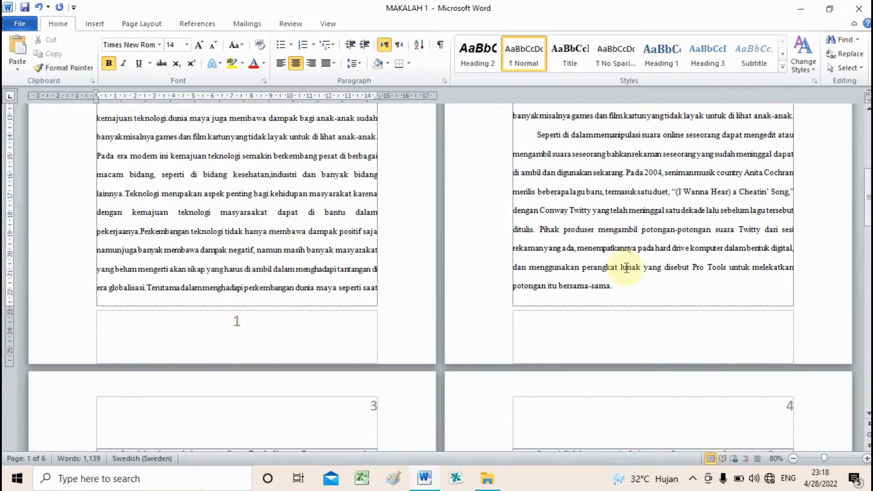
pyautogui.scroll(5, 726, 235)
pyautogui.scroll(1, 727, 235)
pyautogui.scroll(-6, 728, 236)
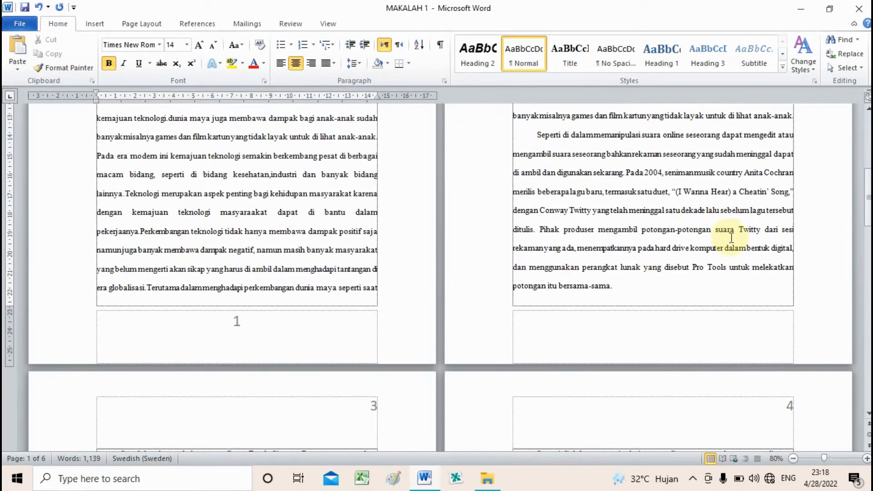
pyautogui.scroll(5, 730, 237)
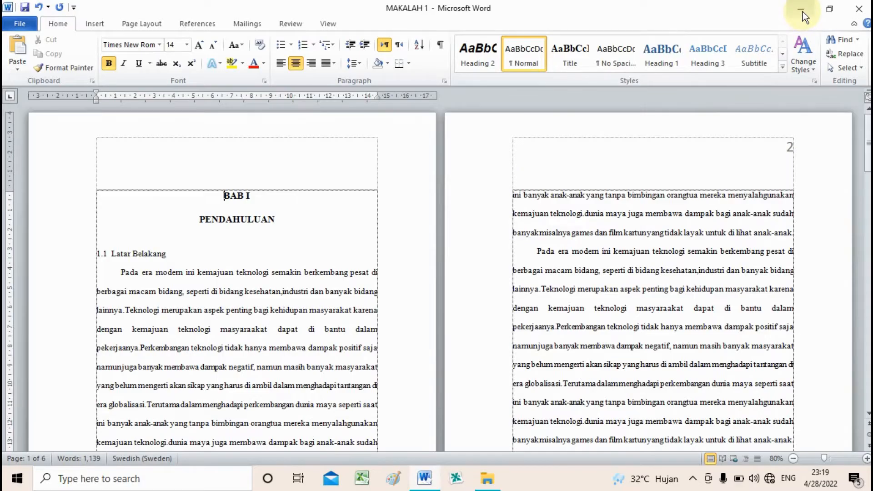
# Step: Open the MAKALAH 2 document from the Documents folder and enlarge its view to 80%
pyautogui.click(802, 11)
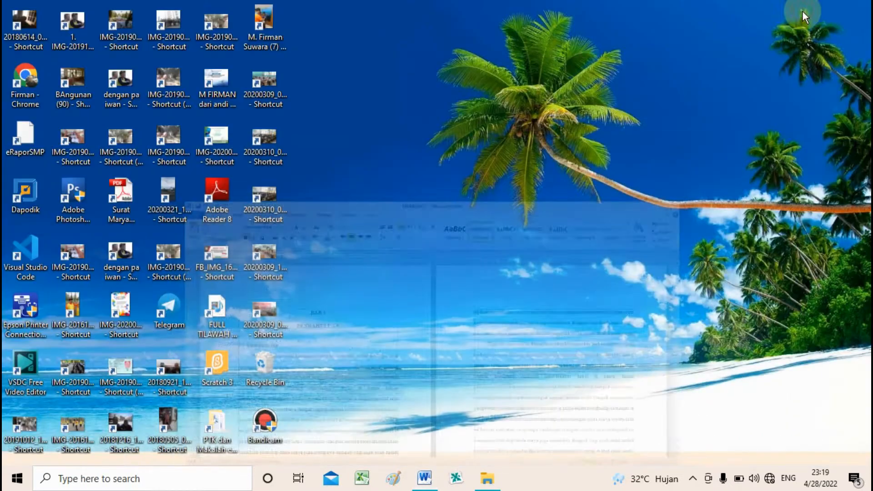
pyautogui.click(487, 478)
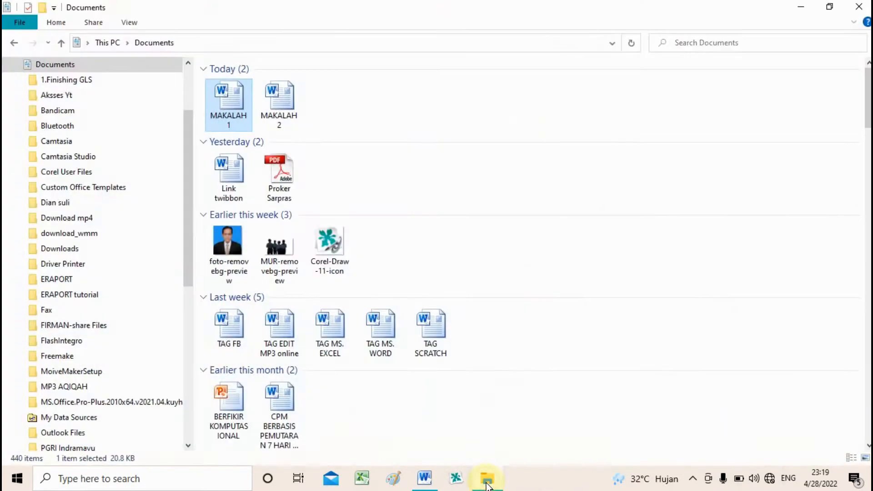
pyautogui.click(294, 110)
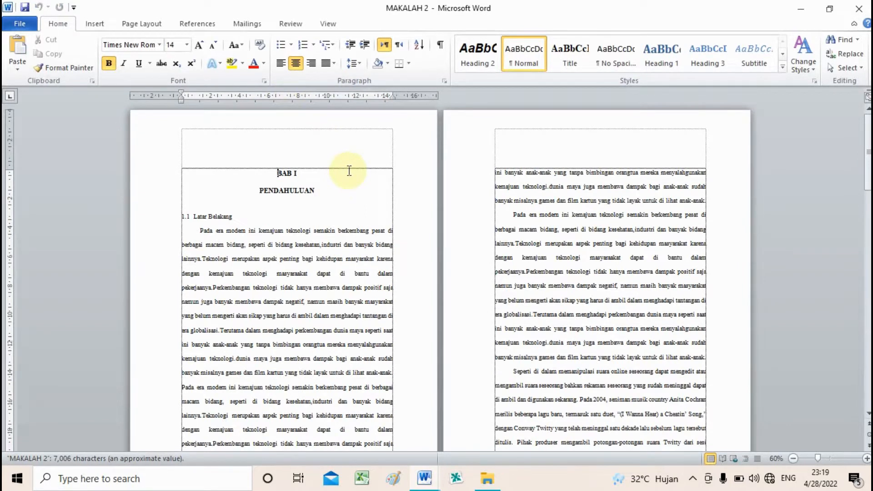
pyautogui.scroll(2, 349, 170)
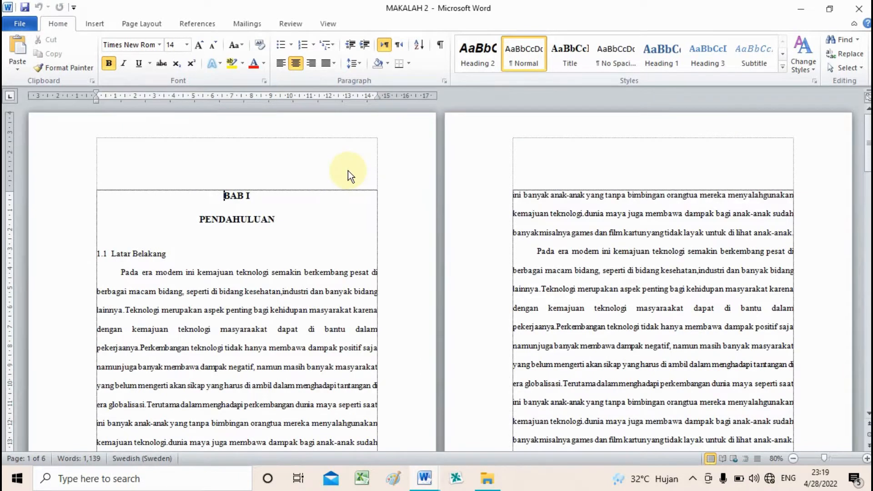
# Step: Examine the page number placement on all six pages of MAKALAH 2 and return to the first page
pyautogui.scroll(1, 348, 171)
pyautogui.scroll(-1, 347, 171)
pyautogui.scroll(-4, 348, 170)
pyautogui.scroll(-7, 464, 220)
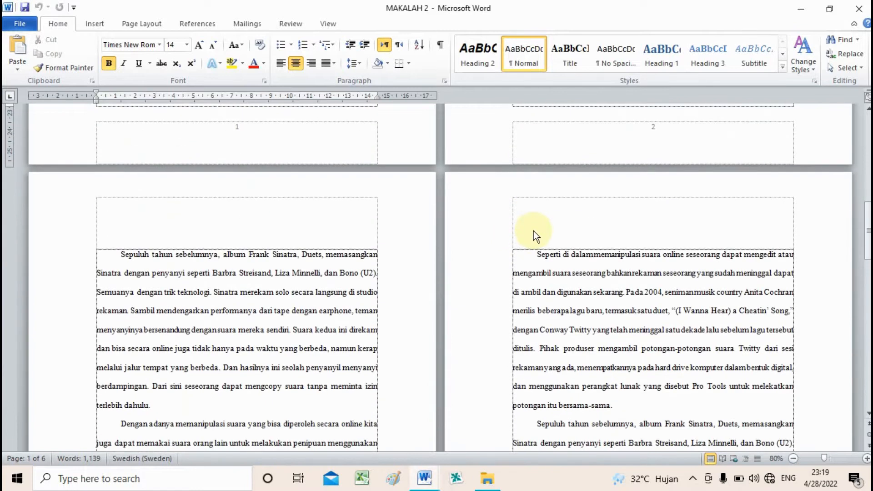
pyautogui.scroll(-2, 533, 231)
pyautogui.scroll(-2, 541, 230)
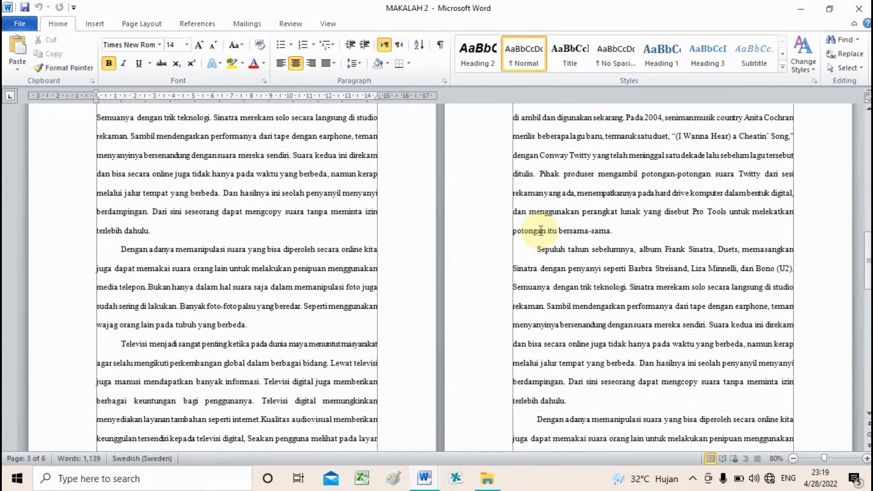
pyautogui.scroll(-10, 541, 230)
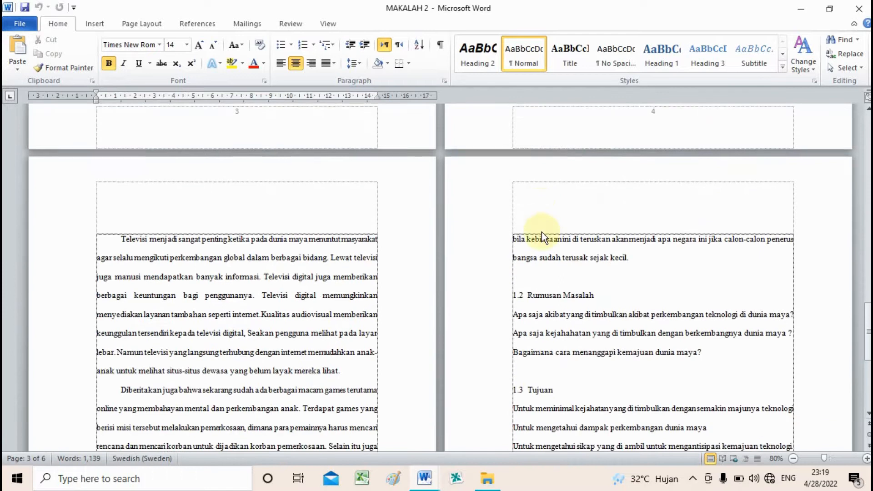
pyautogui.scroll(-3, 543, 232)
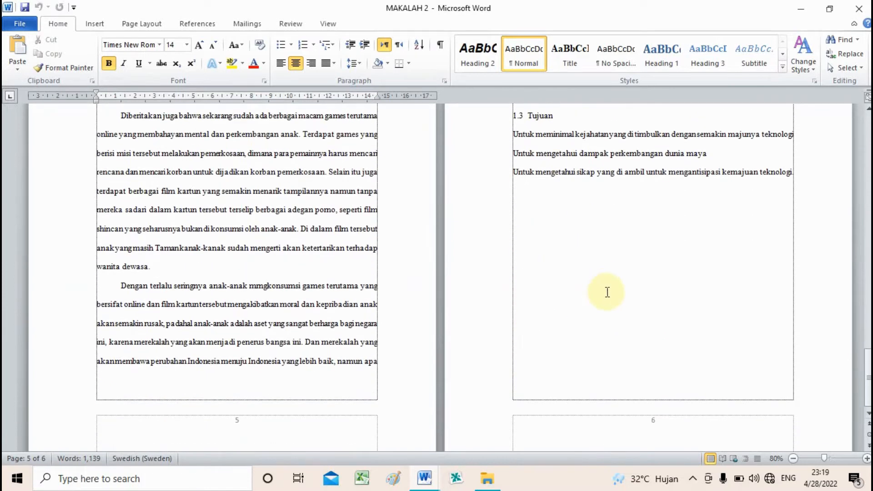
pyautogui.scroll(-1, 572, 262)
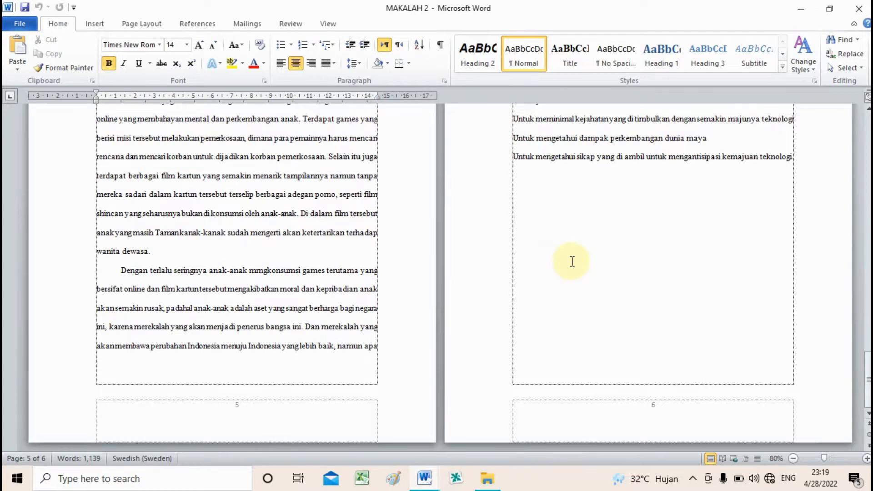
pyautogui.scroll(6, 572, 261)
pyautogui.moveTo(867, 339); pyautogui.dragTo(868, 142)
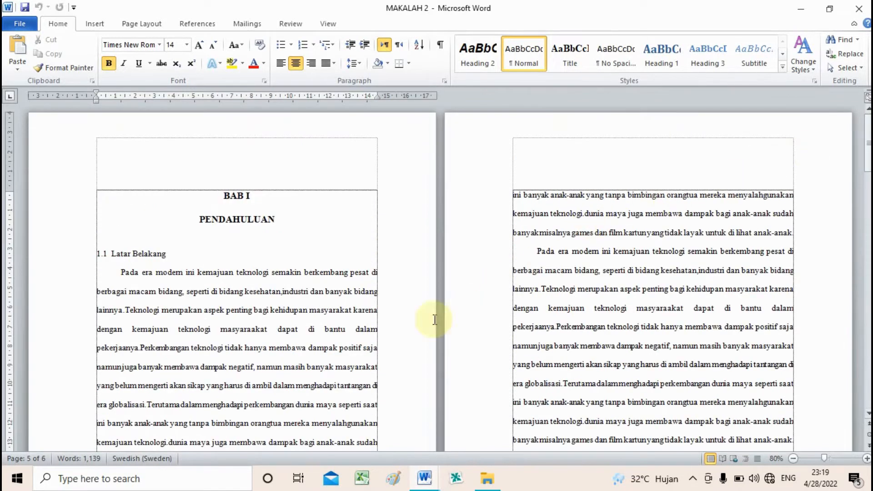
# Step: Delete the page number from the first page's footer in MAKALAH 2 and check the footers of the first pages
pyautogui.scroll(-5, 341, 359)
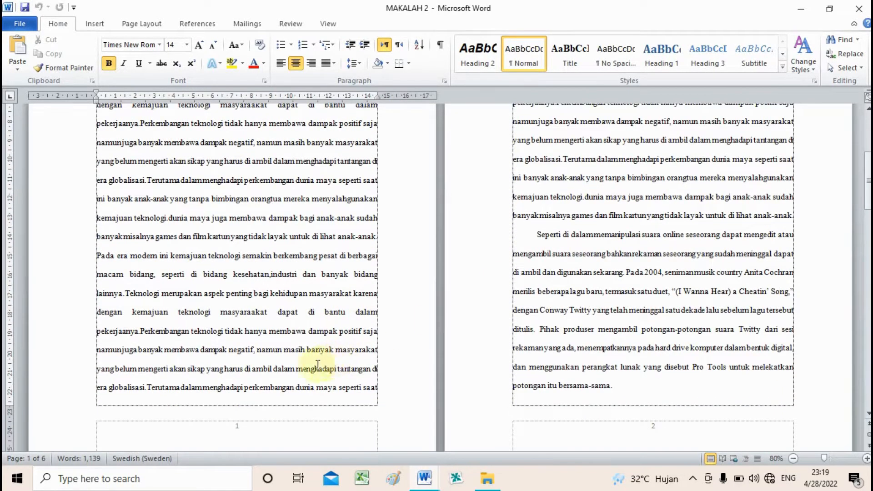
pyautogui.scroll(1, 287, 390)
pyautogui.scroll(-2, 277, 409)
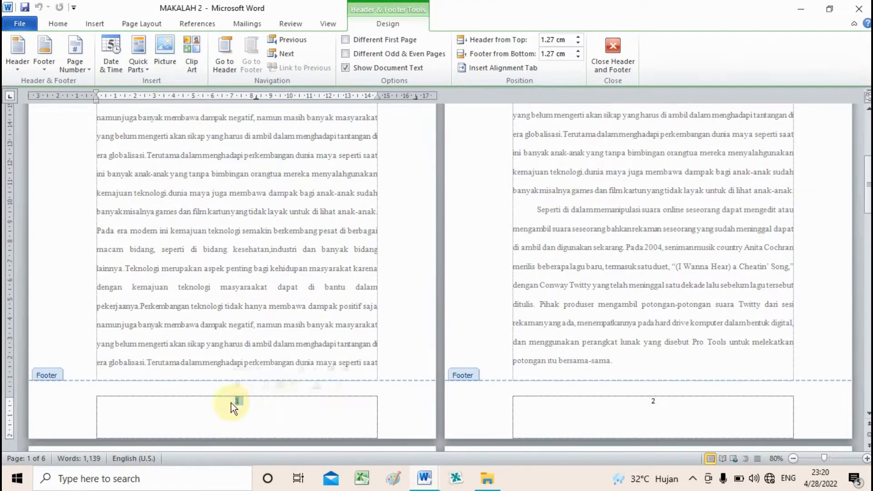
pyautogui.doubleClick(273, 348)
pyautogui.scroll(-5, 273, 348)
pyautogui.click(267, 334)
pyautogui.scroll(7, 405, 330)
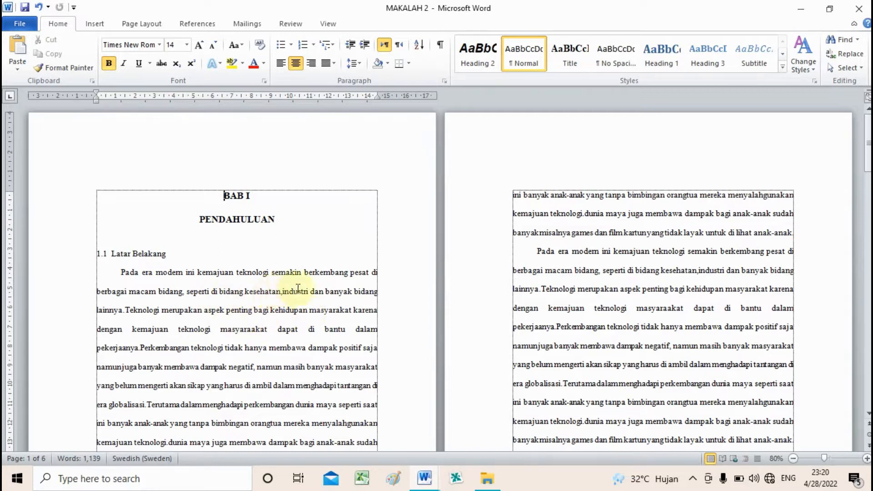
pyautogui.scroll(-3, 296, 290)
pyautogui.scroll(-6, 298, 289)
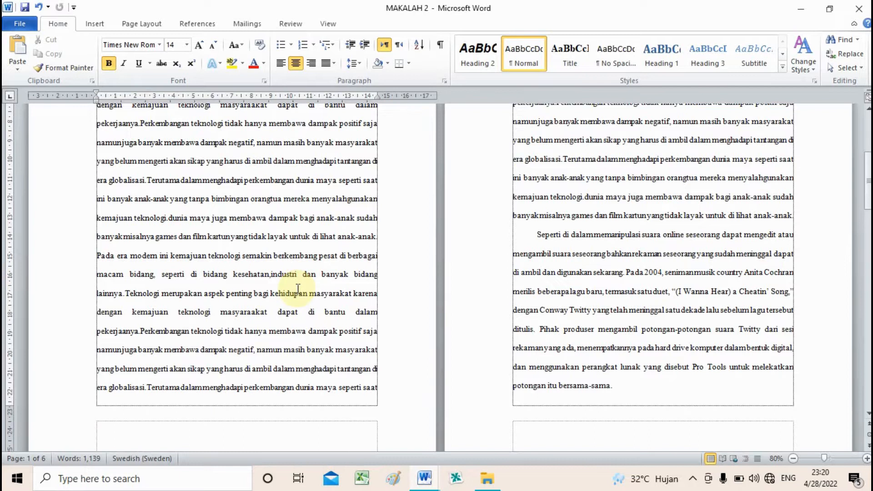
pyautogui.scroll(-3, 306, 289)
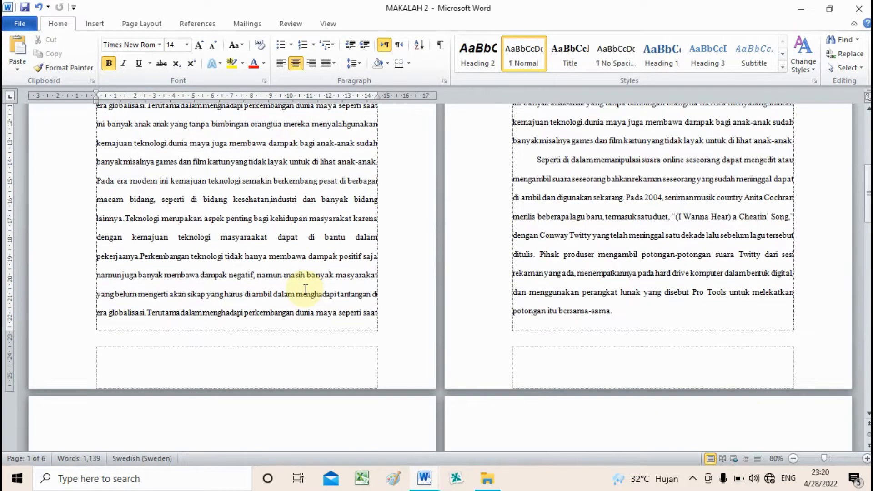
# Step: Inspect the header and footer areas of the first pages in header and footer editing, and return to the body text at BAB I
pyautogui.doubleClick(260, 353)
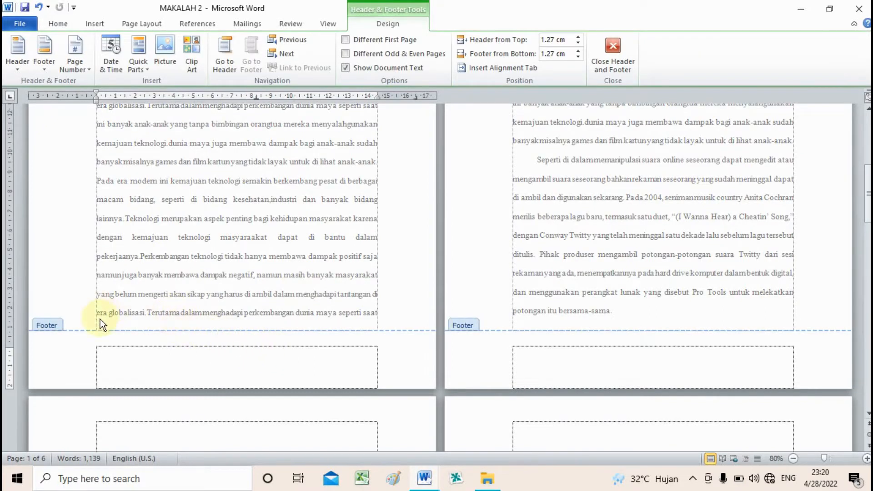
pyautogui.scroll(5, 103, 321)
pyautogui.scroll(-3, 152, 308)
pyautogui.scroll(-6, 152, 307)
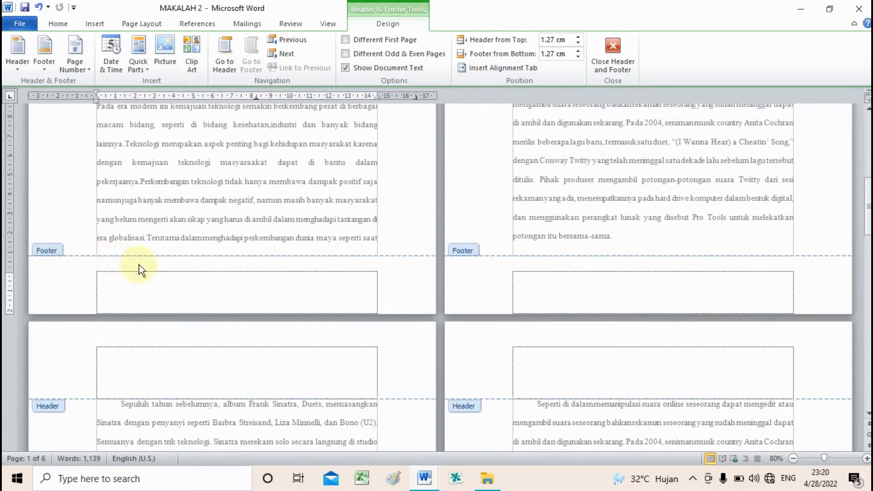
pyautogui.scroll(8, 146, 267)
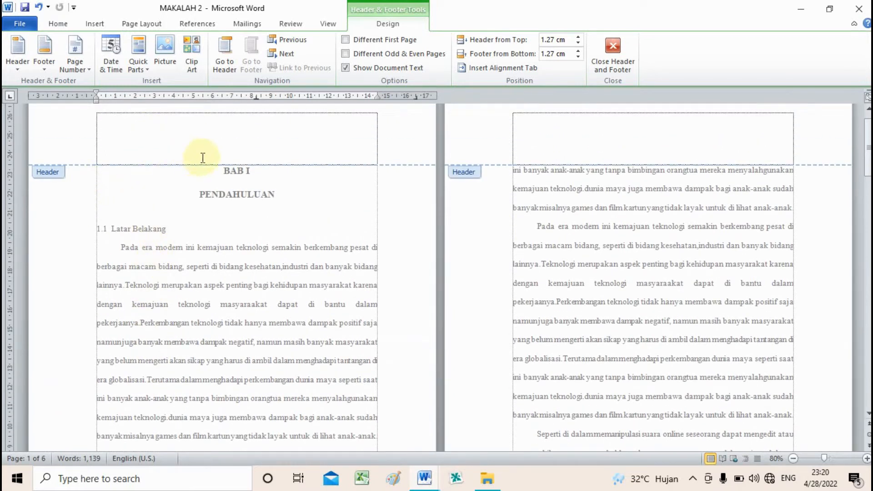
pyautogui.scroll(-5, 253, 269)
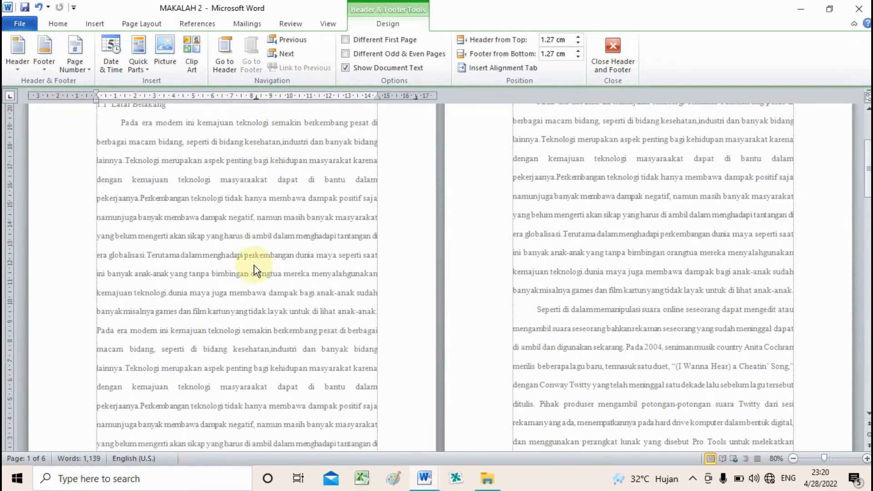
pyautogui.scroll(-2, 255, 267)
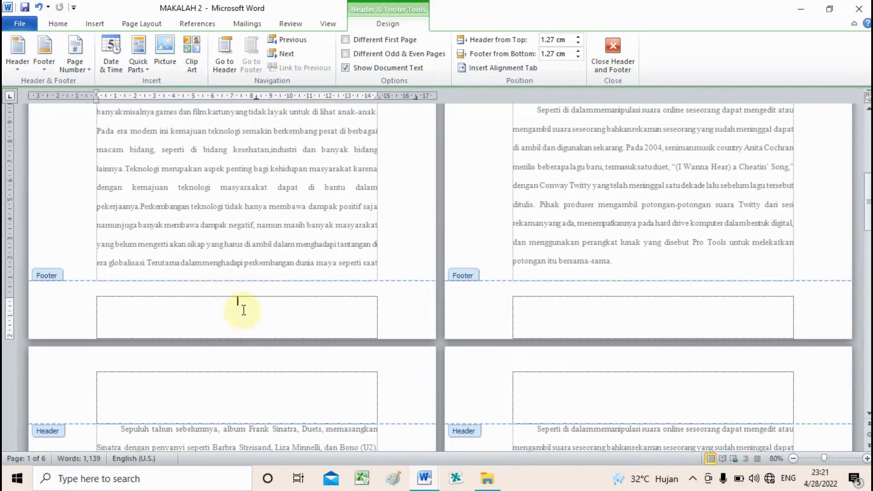
pyautogui.scroll(5, 387, 321)
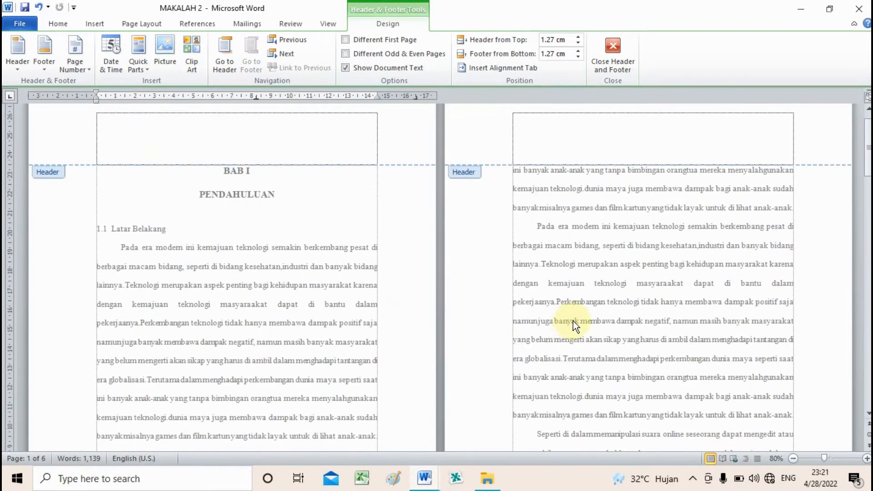
pyautogui.scroll(-5, 340, 343)
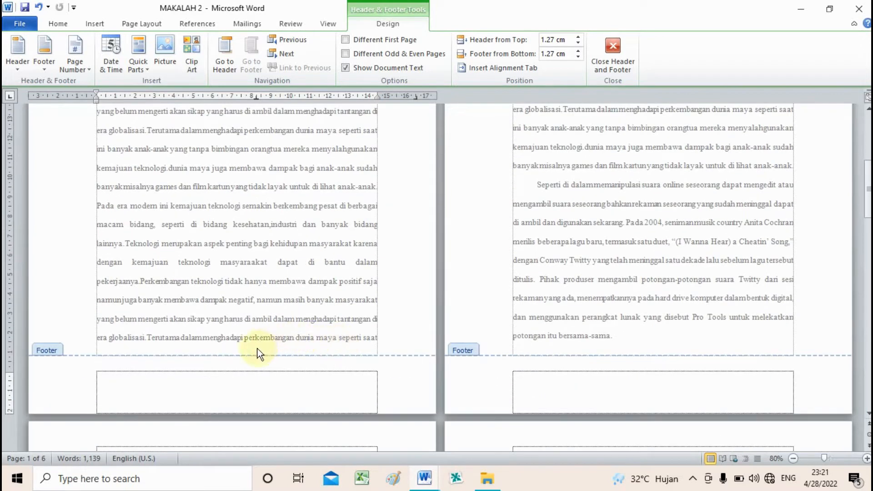
pyautogui.doubleClick(250, 333)
pyautogui.scroll(-3, 278, 340)
pyautogui.click(335, 356)
pyautogui.scroll(4, 369, 350)
pyautogui.scroll(1, 371, 354)
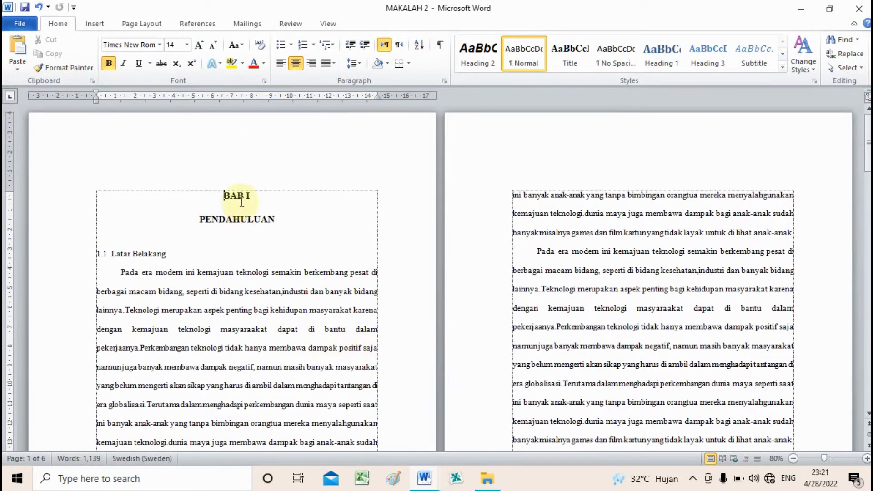
# Step: Insert a Next Page section break before the first line of page 2 and remove that line's first-line indent
pyautogui.scroll(-10, 271, 313)
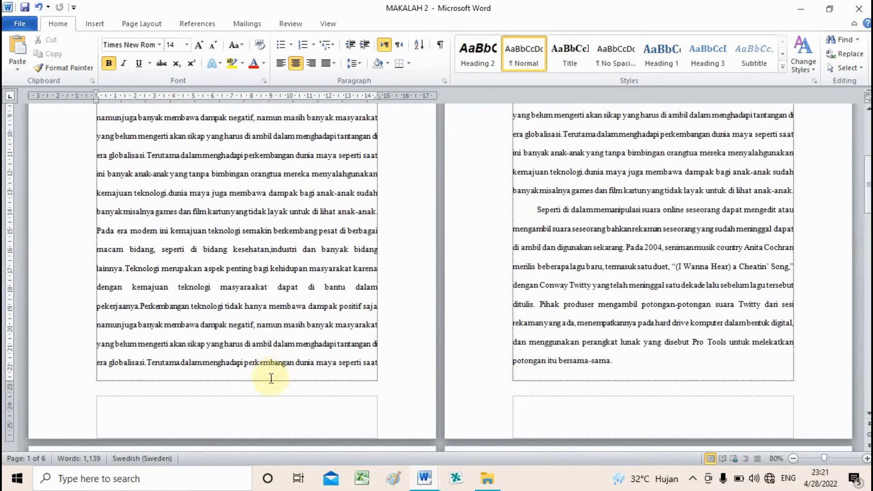
pyautogui.scroll(6, 452, 343)
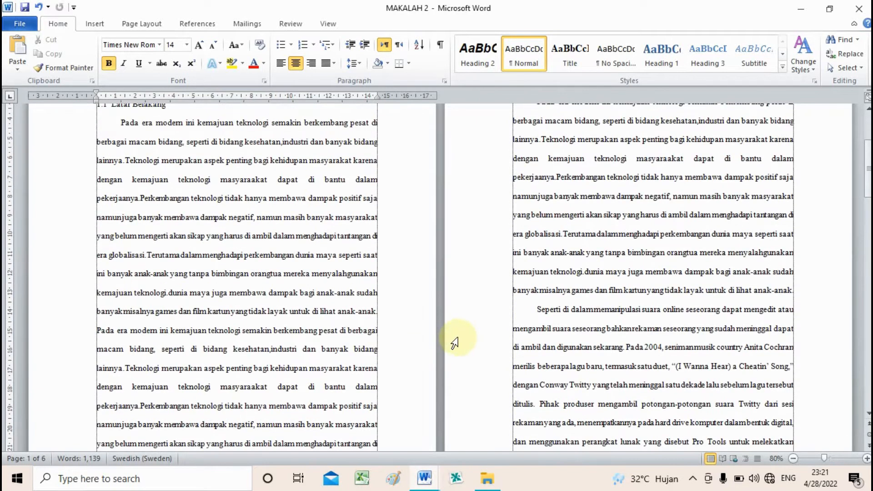
pyautogui.scroll(4, 457, 343)
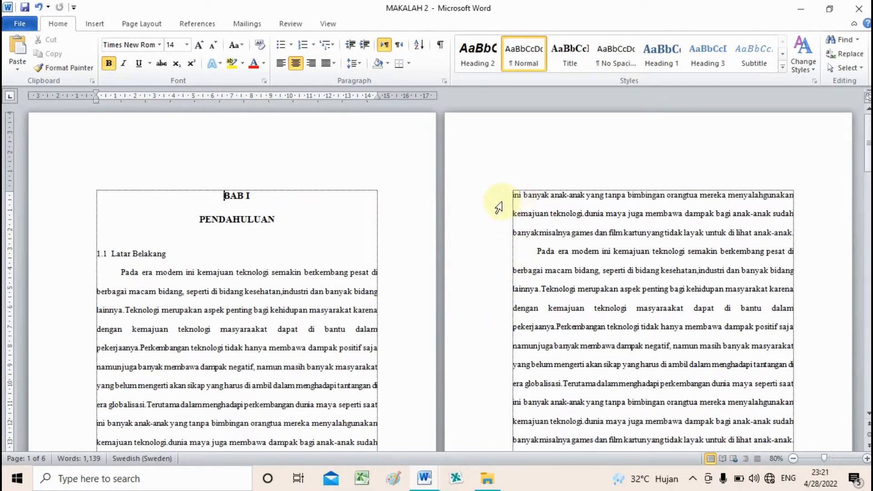
pyautogui.click(550, 206)
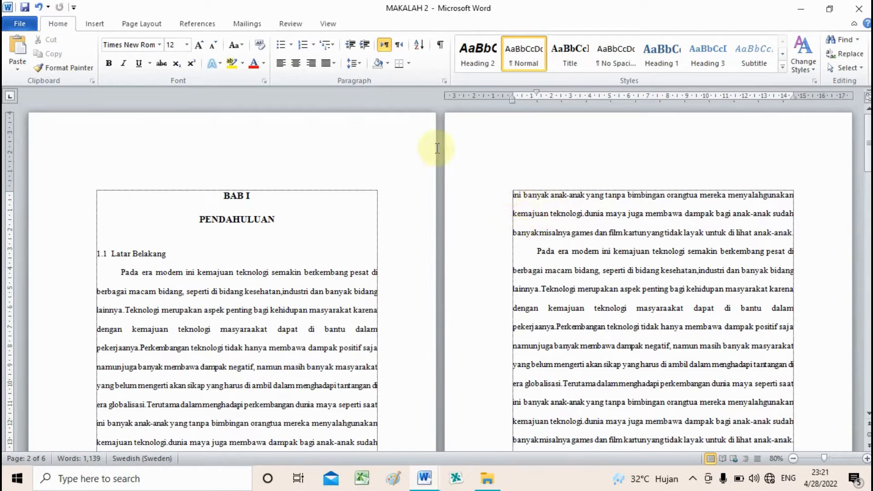
pyautogui.click(160, 27)
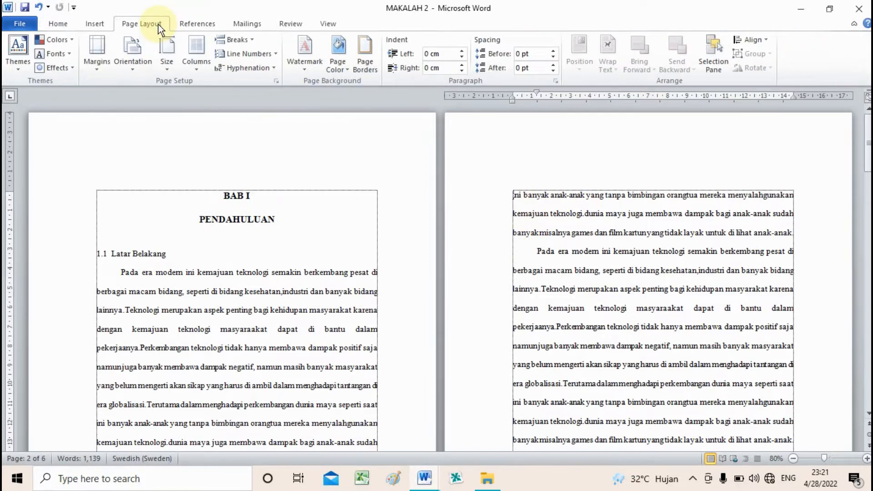
pyautogui.click(252, 40)
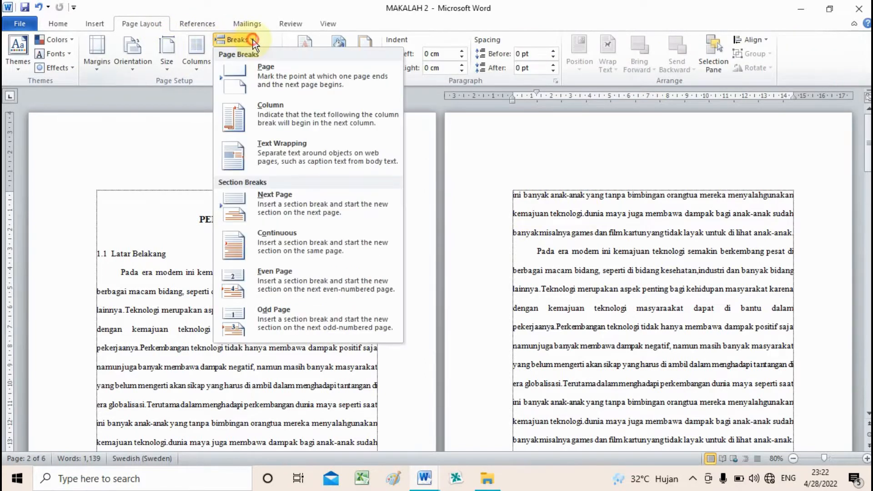
pyautogui.click(313, 201)
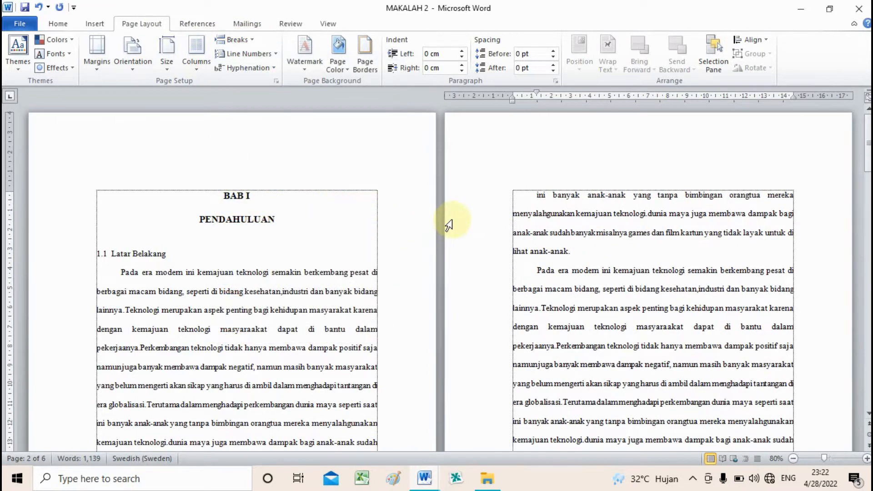
pyautogui.press('BackSpace')
# Step: Examine the section labels of the headers and footers through the last page, and return to the body text
pyautogui.scroll(-5, 445, 222)
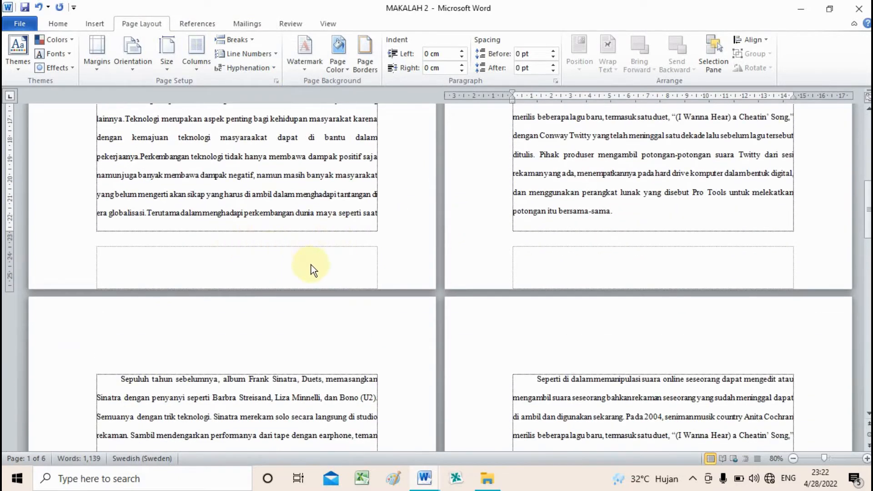
pyautogui.doubleClick(281, 259)
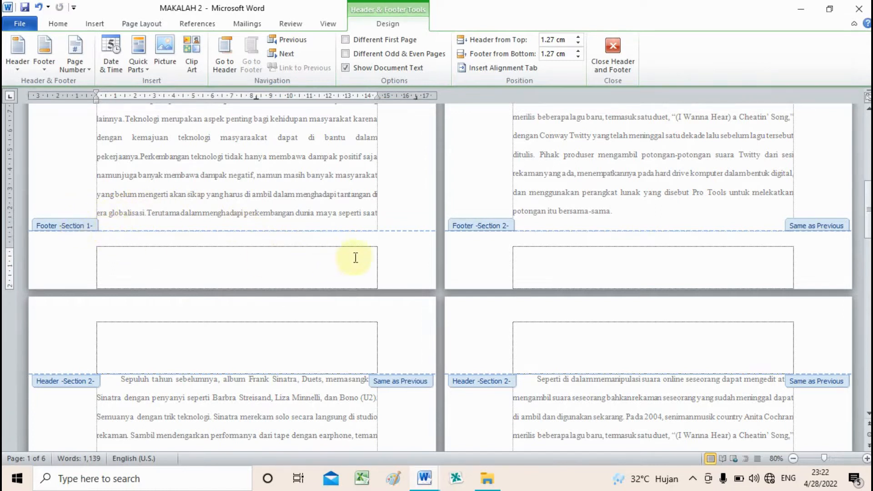
pyautogui.click(588, 261)
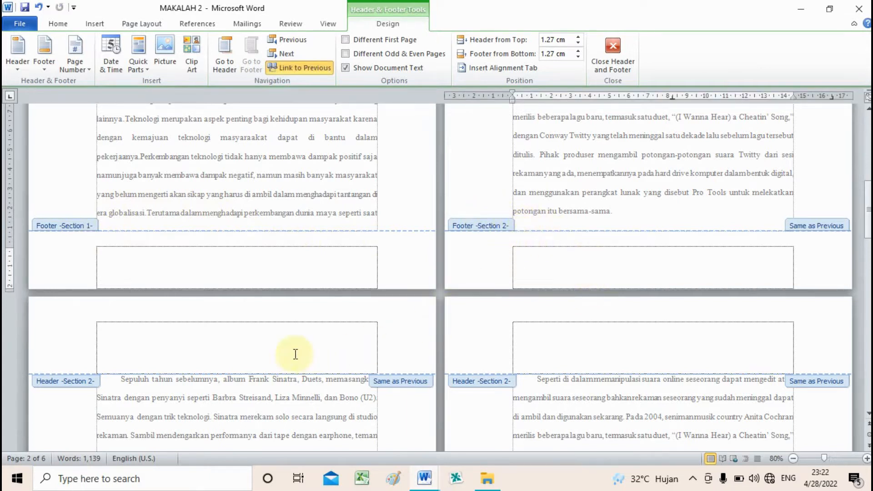
pyautogui.scroll(-10, 255, 380)
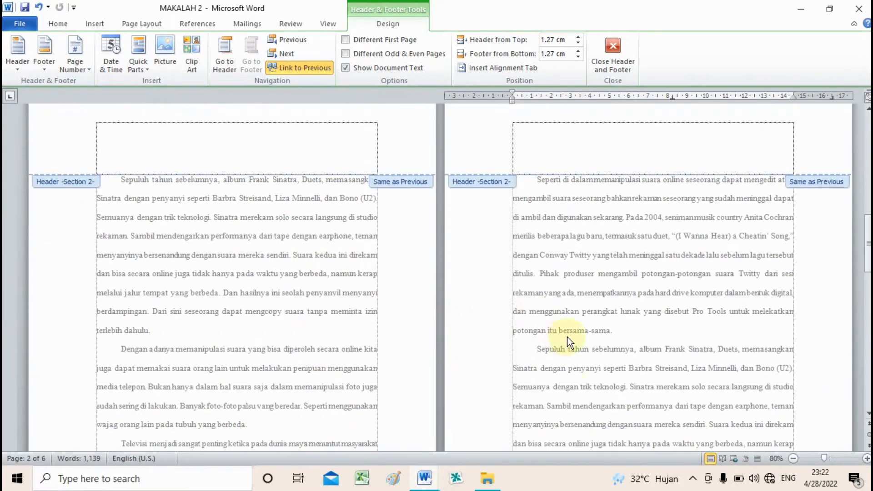
pyautogui.scroll(-15, 614, 346)
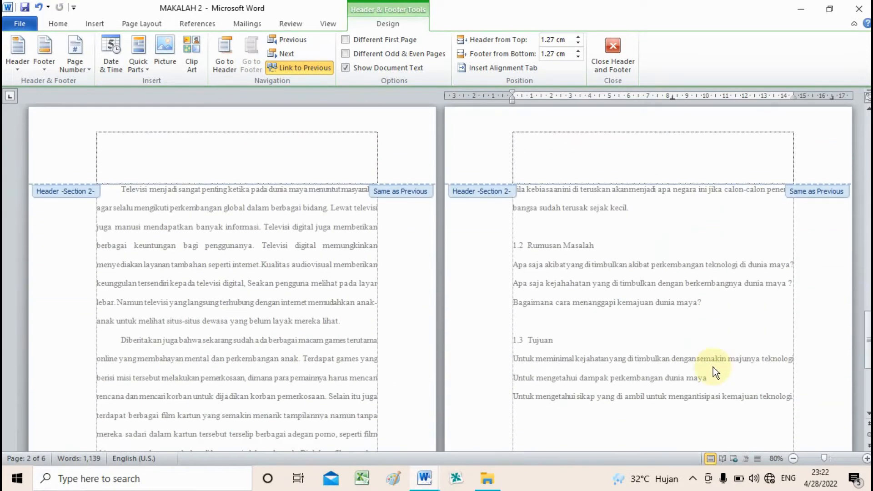
pyautogui.moveTo(868, 376); pyautogui.dragTo(866, 121)
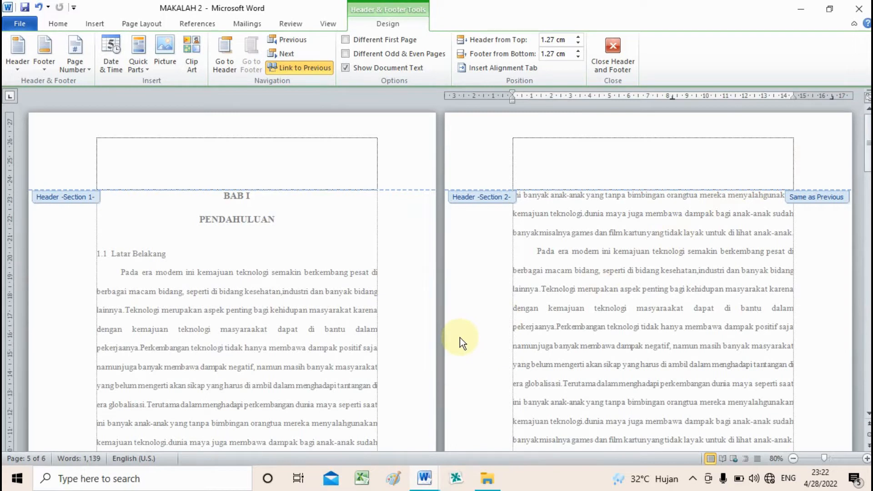
pyautogui.click(295, 325)
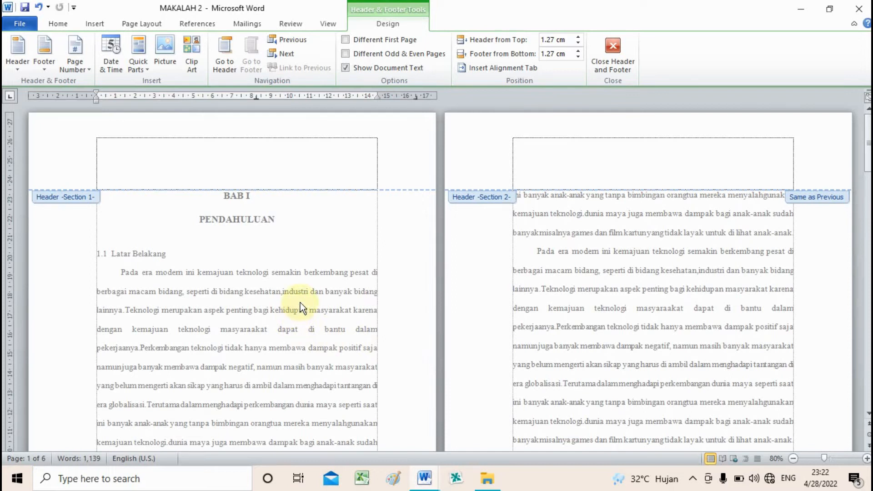
pyautogui.doubleClick(300, 302)
# Step: Insert a Plain Number 2 page number at the bottom of the page, starting from the first page's footer
pyautogui.scroll(-5, 318, 305)
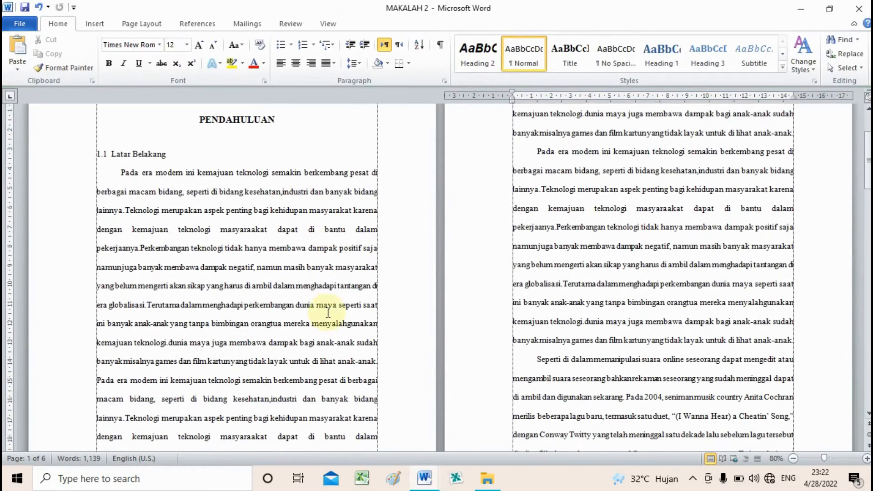
pyautogui.scroll(-2, 280, 282)
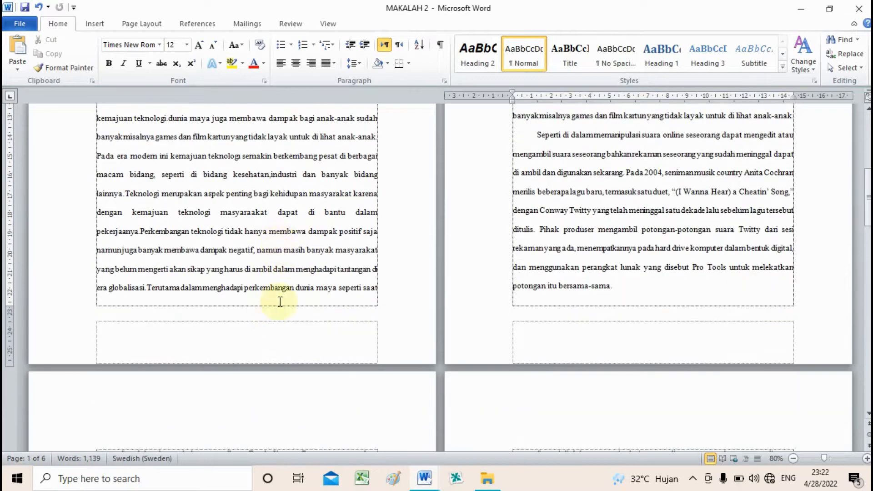
pyautogui.doubleClick(244, 331)
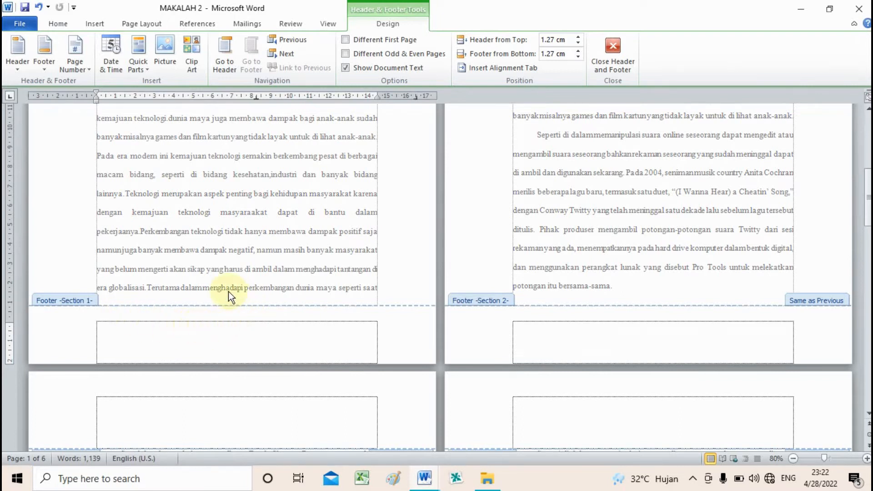
pyautogui.scroll(5, 260, 304)
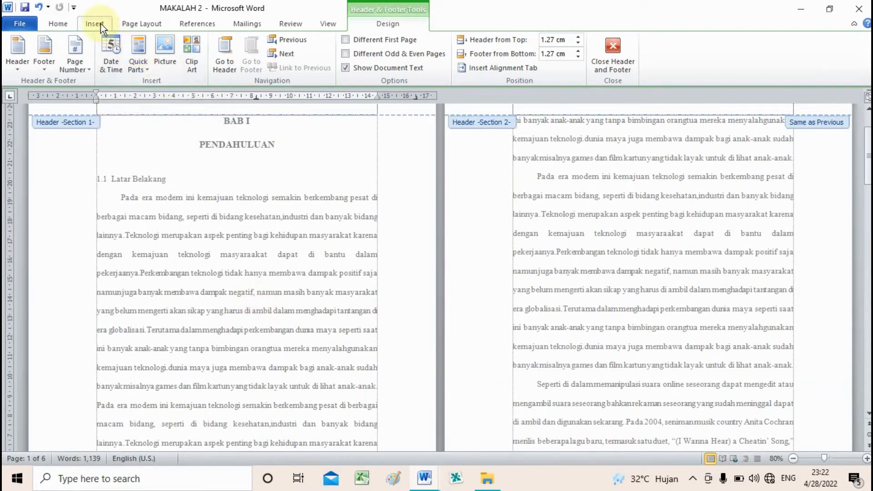
pyautogui.click(87, 69)
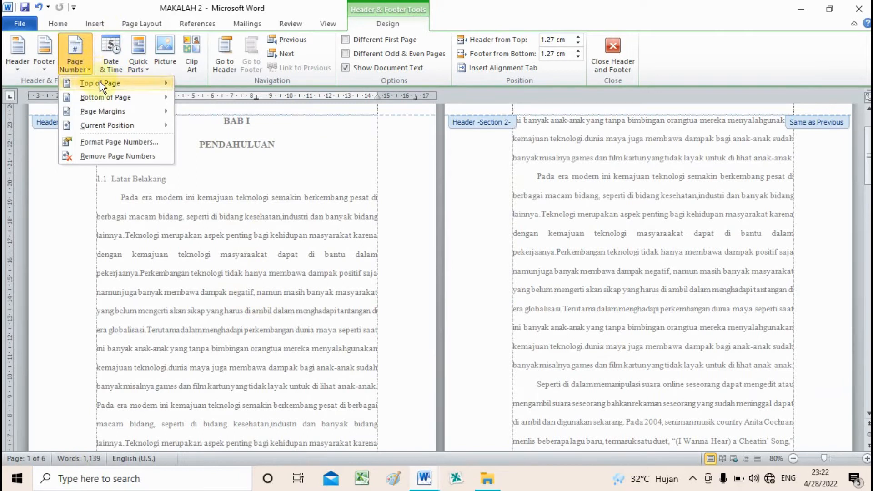
pyautogui.moveTo(103, 80)
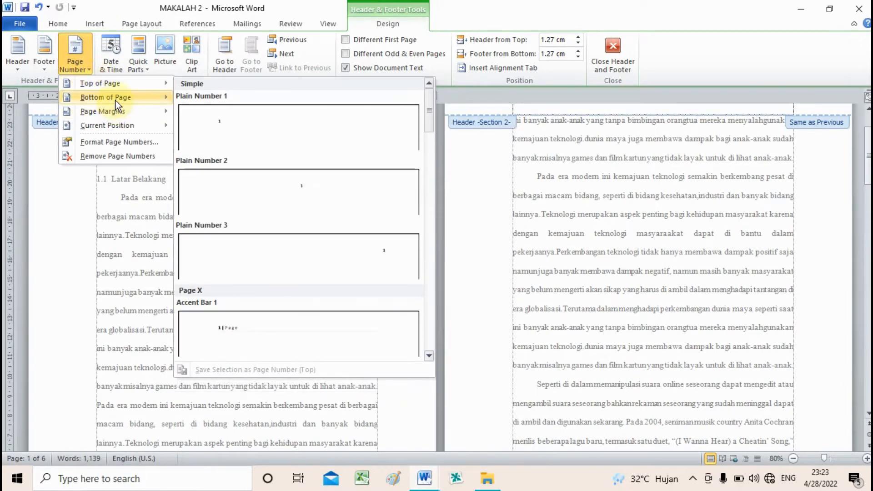
pyautogui.moveTo(140, 103)
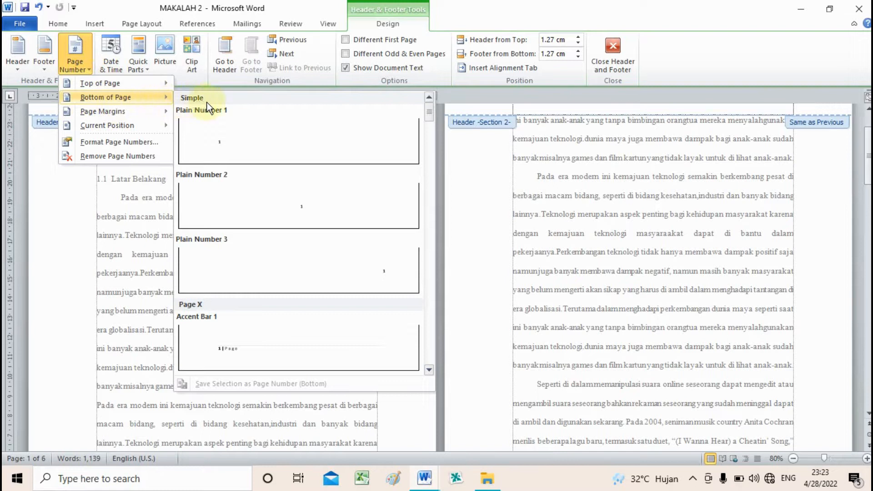
pyautogui.click(305, 207)
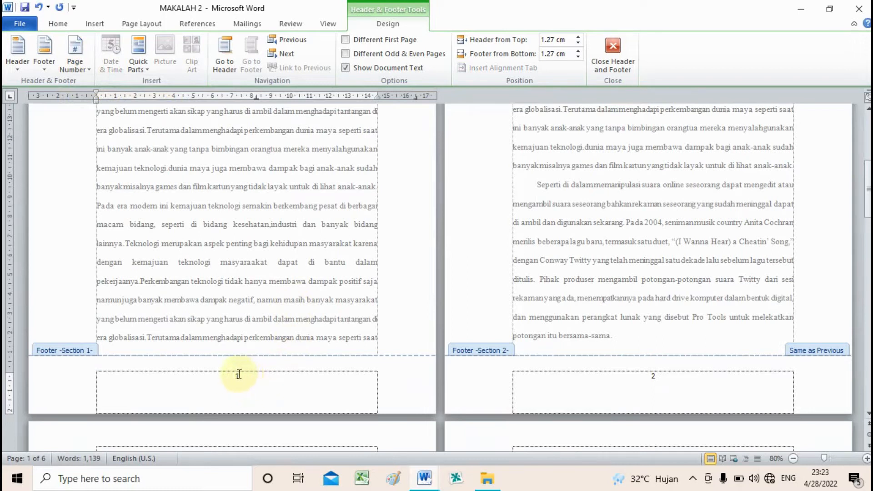
# Step: Set the font size of the first page's footer page number to 26
pyautogui.doubleClick(234, 377)
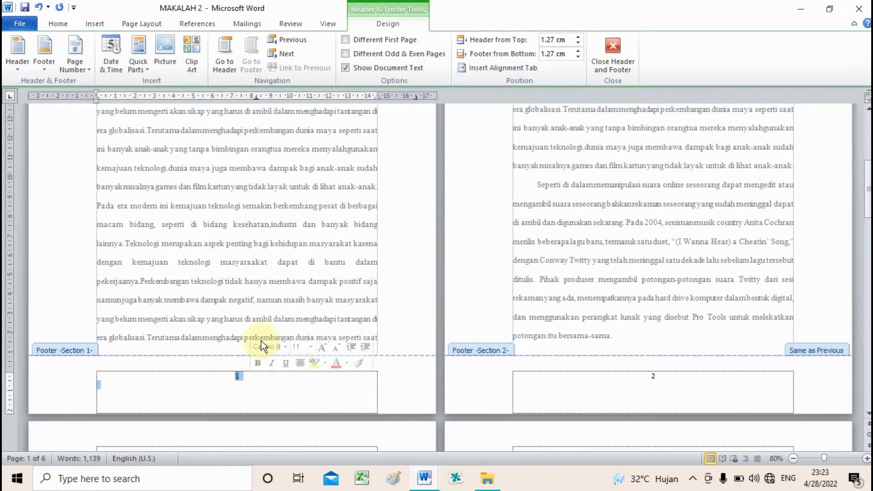
pyautogui.click(58, 24)
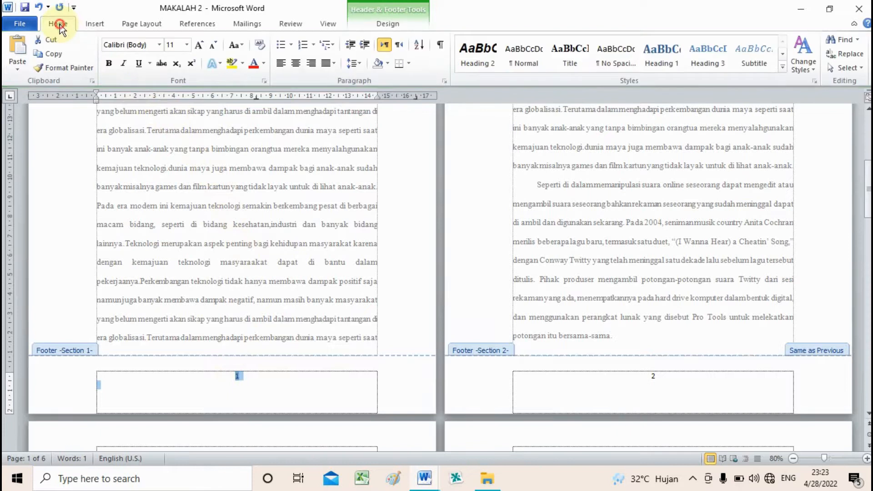
pyautogui.click(187, 46)
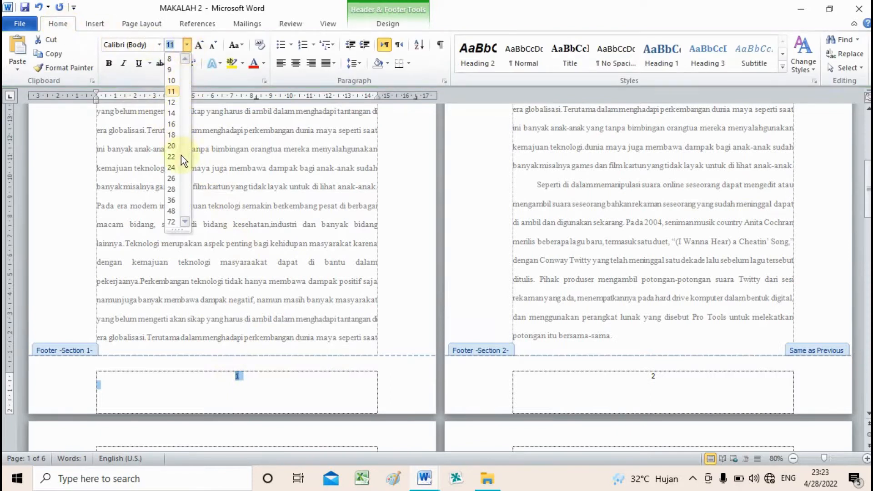
pyautogui.click(173, 179)
pyautogui.click(278, 364)
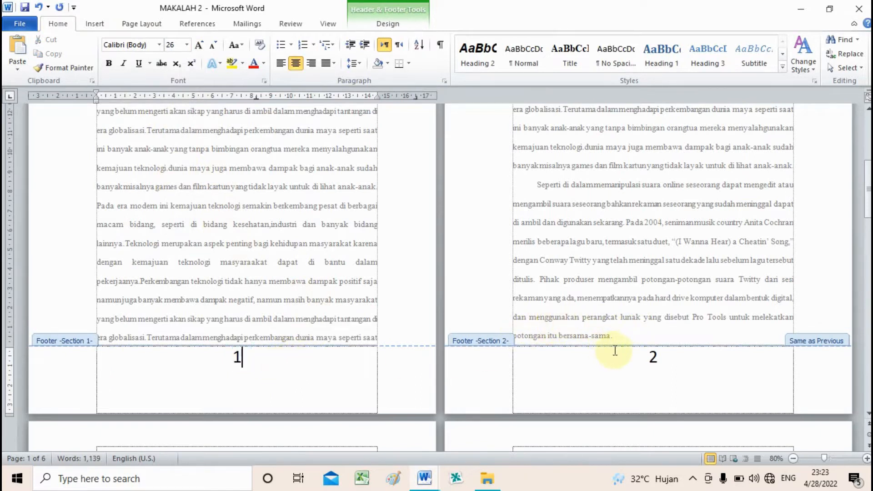
# Step: Check the footer page numbers on all six pages and return to the first page
pyautogui.scroll(-5, 630, 346)
pyautogui.scroll(-10, 642, 350)
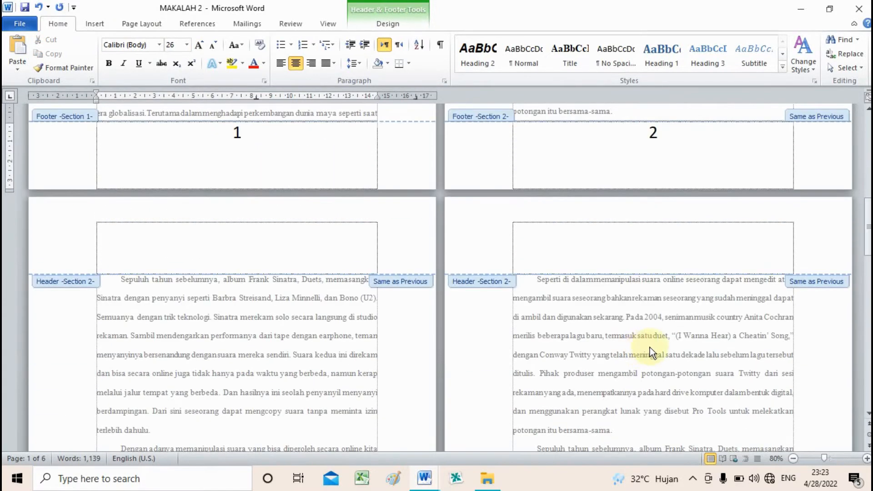
pyautogui.scroll(-20, 656, 348)
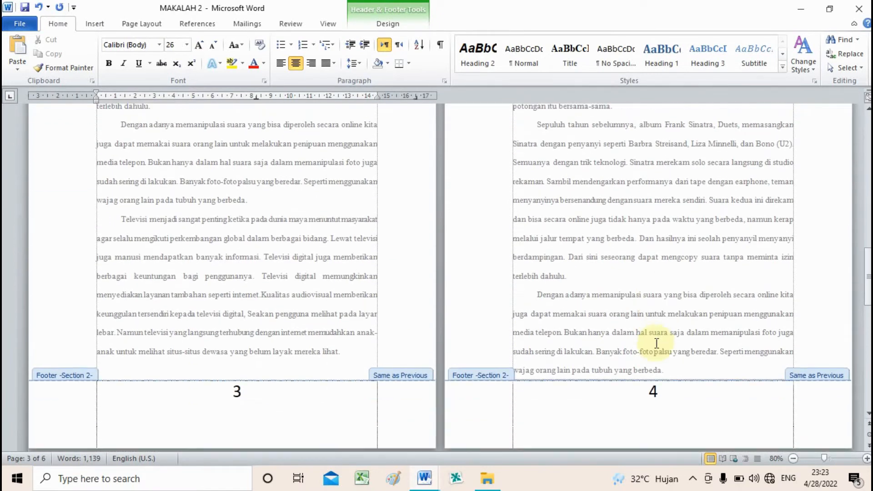
pyautogui.scroll(-1, 827, 385)
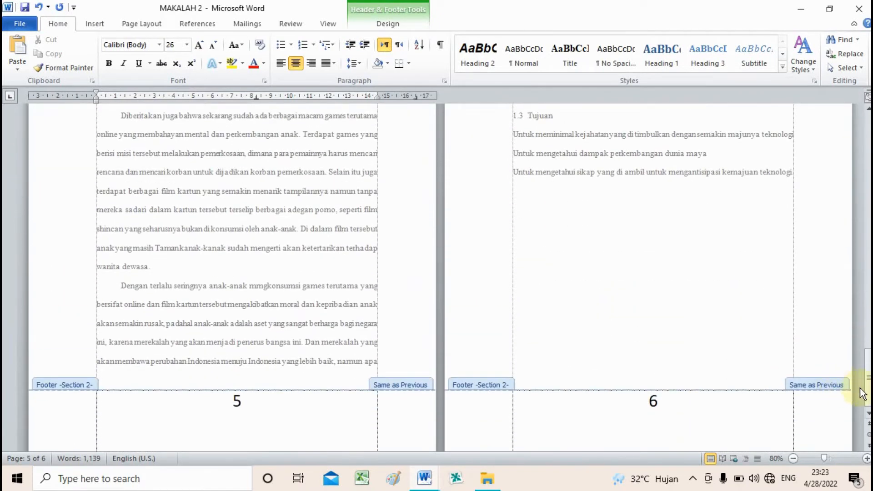
pyautogui.moveTo(868, 391); pyautogui.dragTo(868, 154)
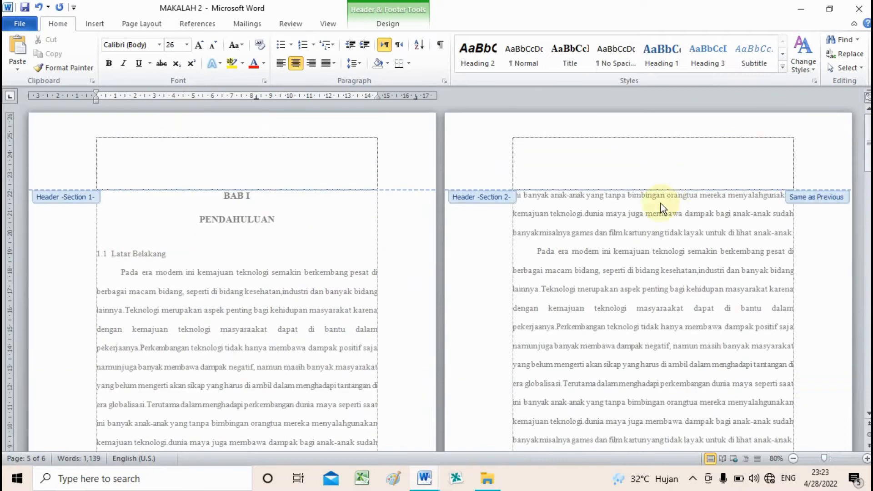
# Step: Turn off Link to Previous for the Section 2 footer on the second page
pyautogui.scroll(-5, 645, 223)
pyautogui.scroll(-5, 645, 225)
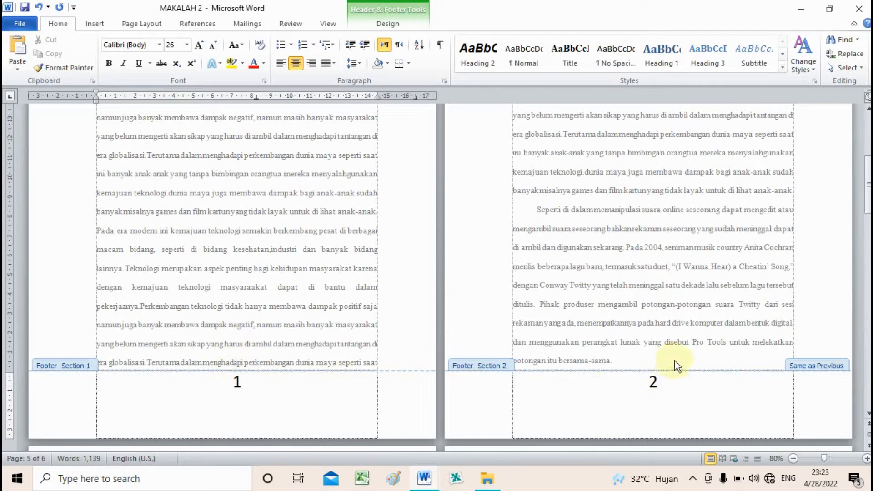
pyautogui.scroll(3, 675, 361)
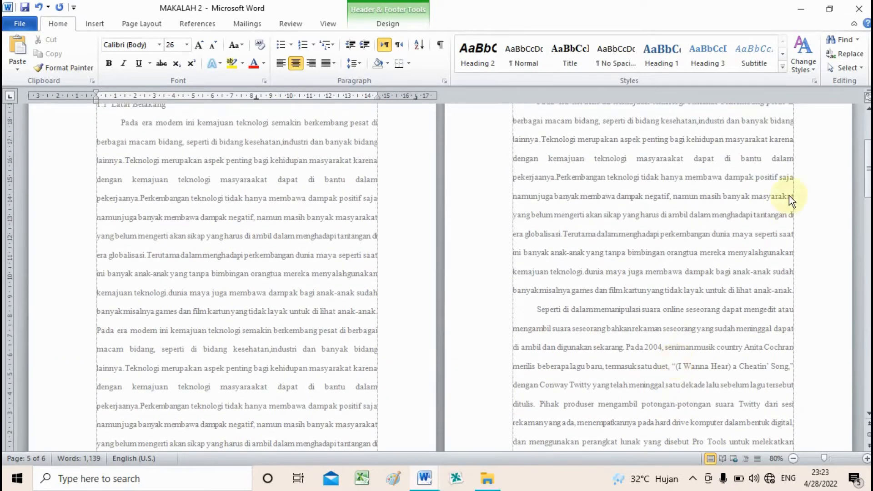
pyautogui.scroll(3, 793, 248)
pyautogui.scroll(-2, 769, 298)
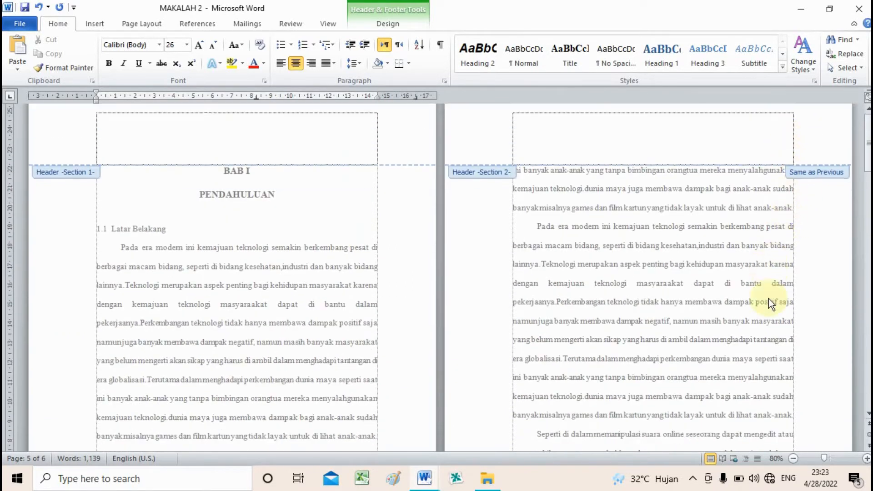
pyautogui.scroll(-4, 755, 312)
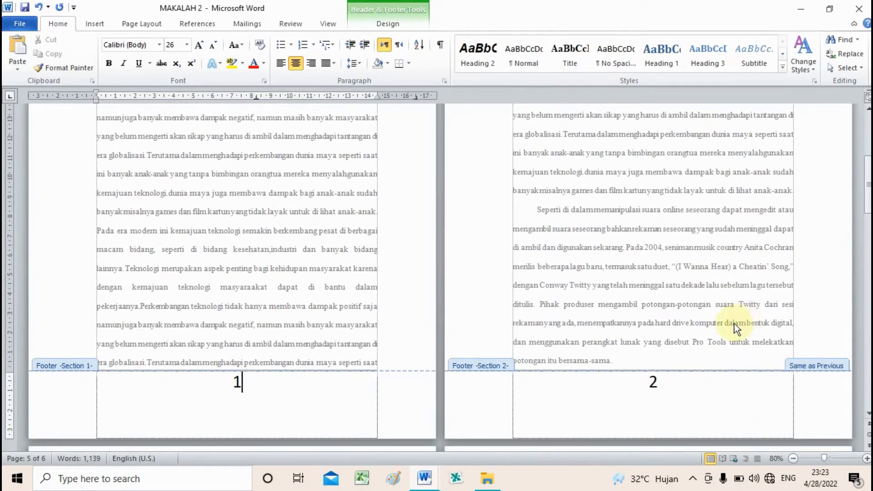
pyautogui.click(664, 383)
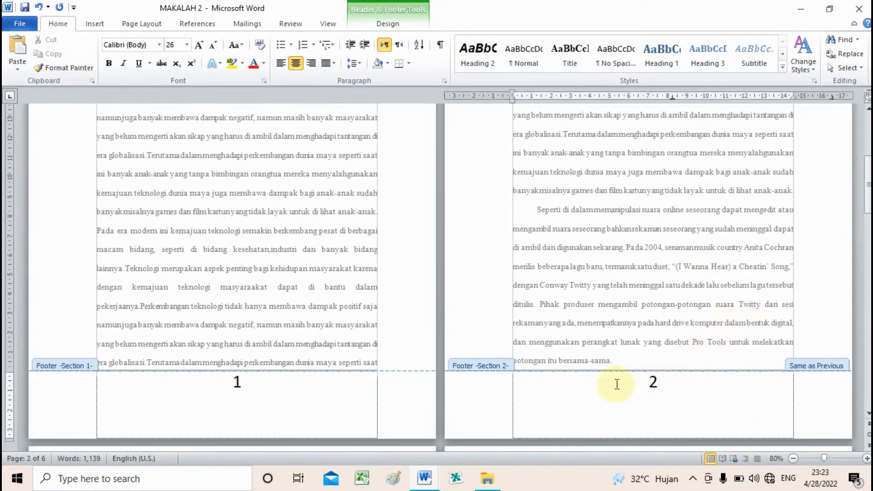
pyautogui.doubleClick(655, 382)
pyautogui.click(661, 386)
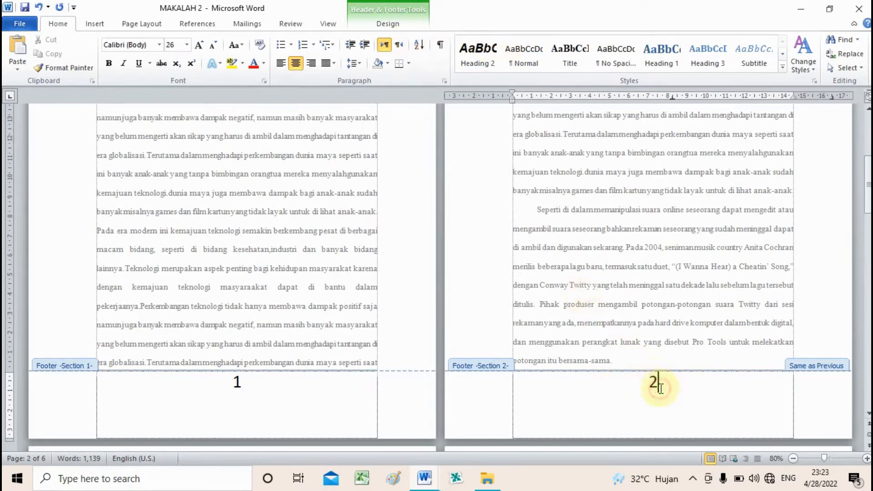
pyautogui.click(378, 26)
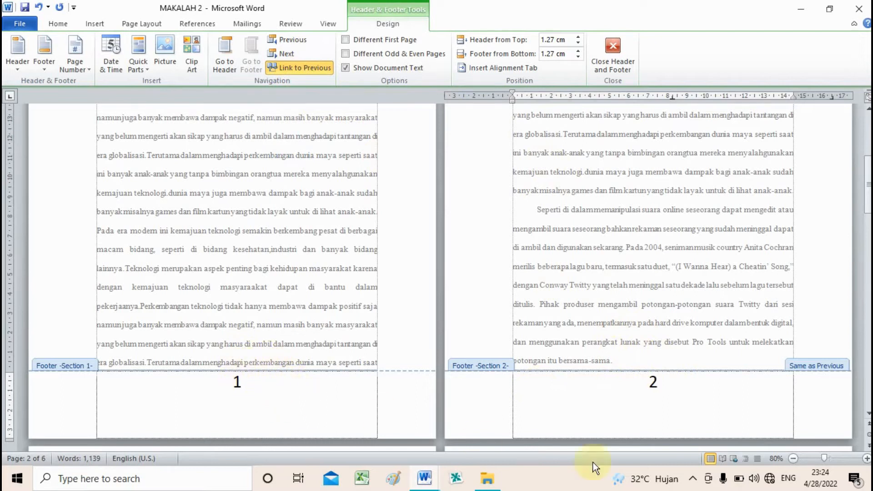
pyautogui.click(305, 66)
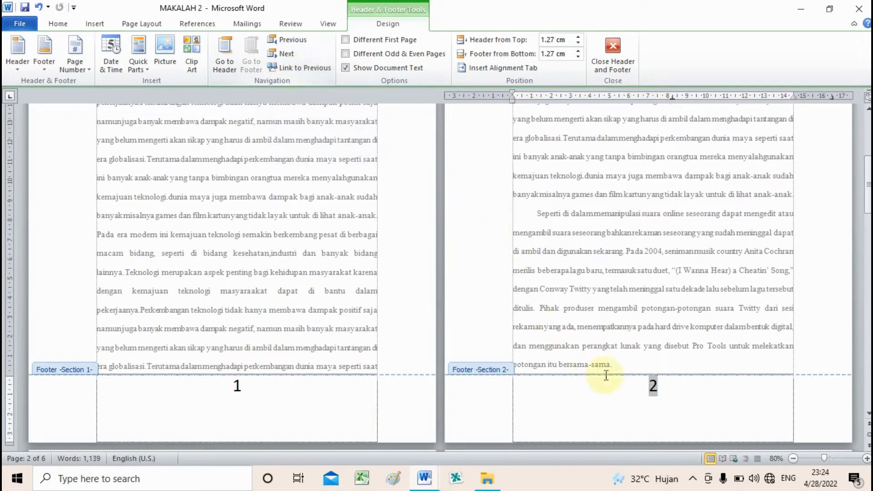
# Step: Delete the page number from the Section 2 footer on the second page and return to the body text
pyautogui.doubleClick(653, 387)
pyautogui.press('Delete')
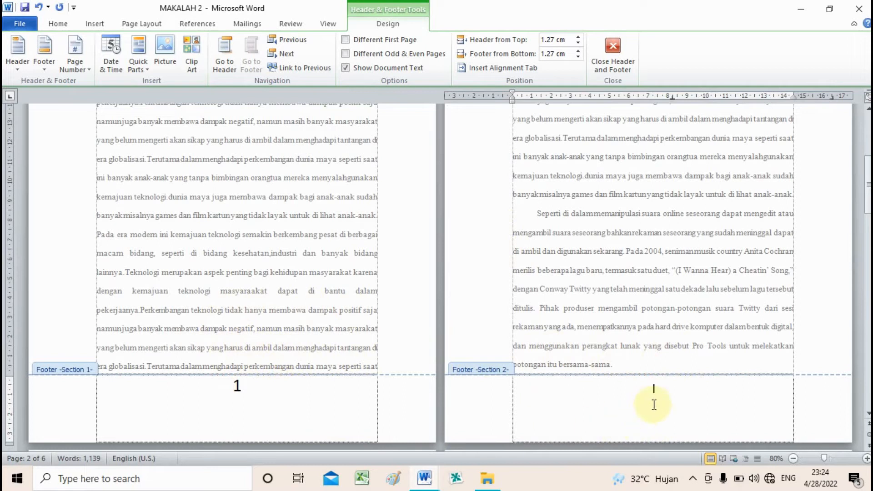
pyautogui.doubleClick(634, 339)
pyautogui.scroll(-3, 627, 355)
pyautogui.click(282, 298)
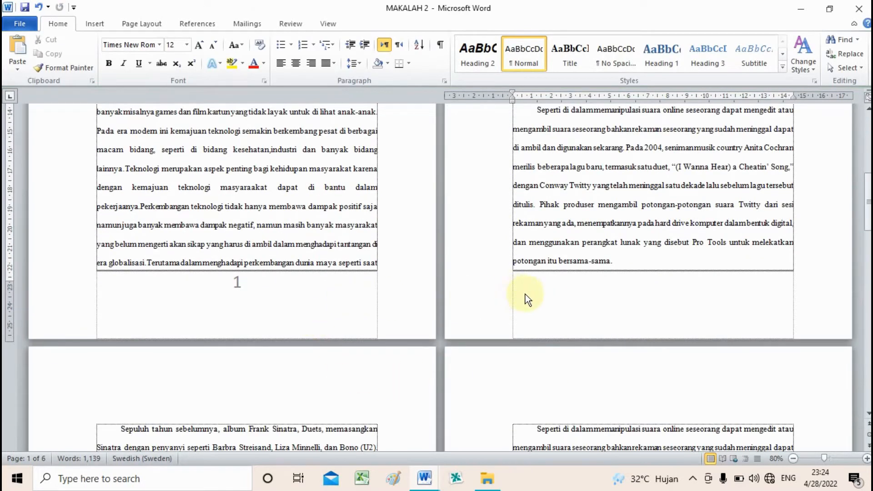
# Step: Insert a Plain Number 3 page number at the top of the page, starting from the second page's header
pyautogui.scroll(3, 523, 289)
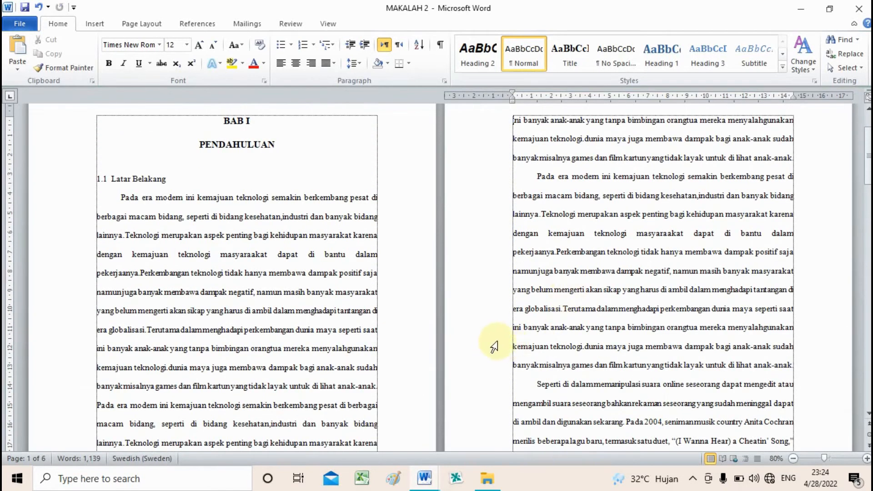
pyautogui.scroll(3, 577, 323)
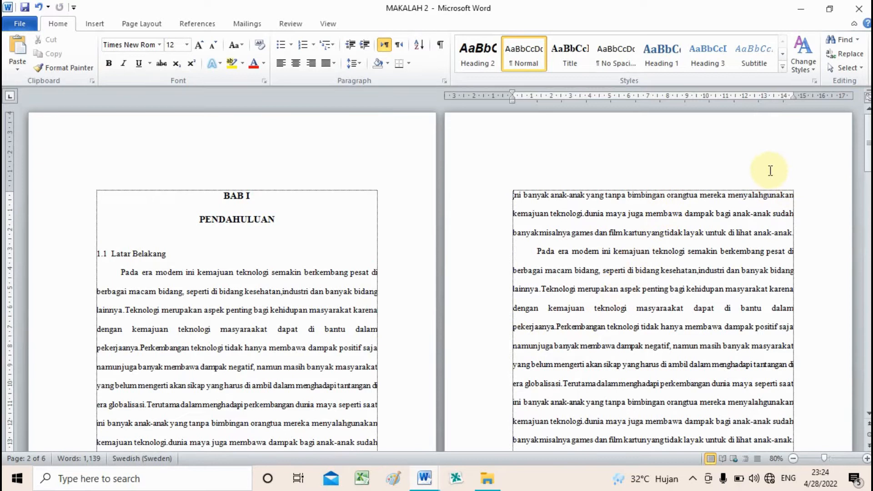
pyautogui.doubleClick(764, 160)
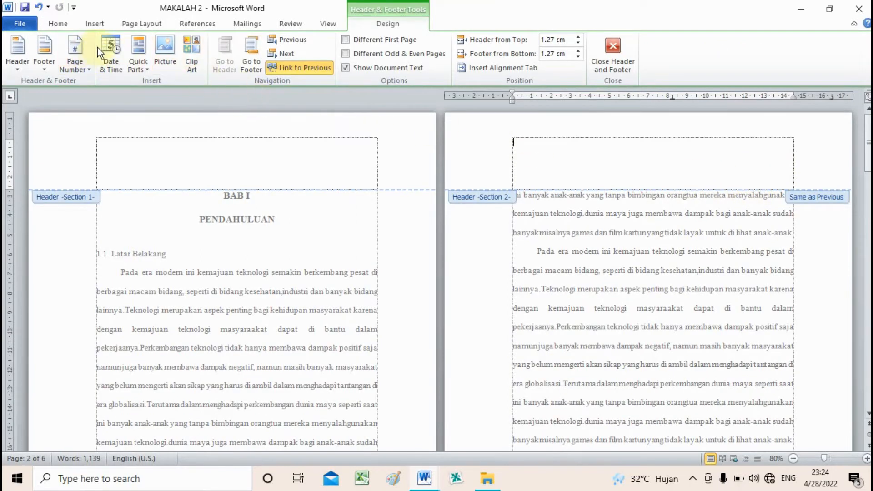
pyautogui.click(89, 69)
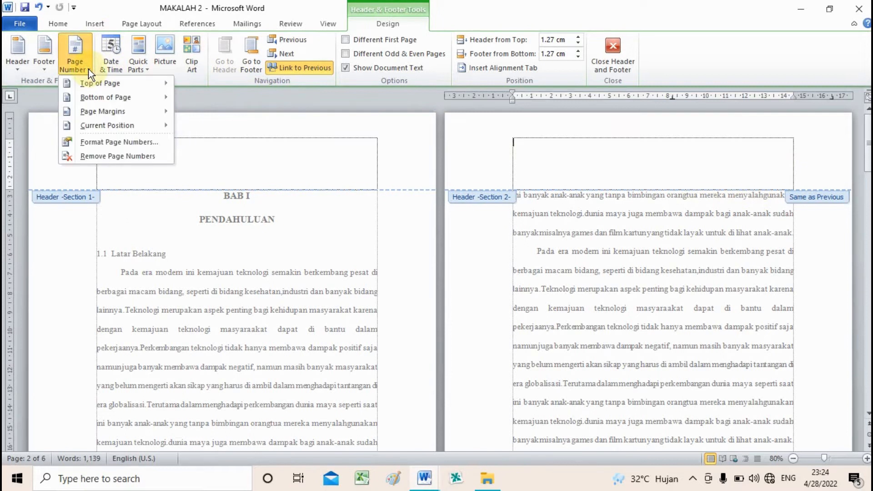
pyautogui.moveTo(95, 83)
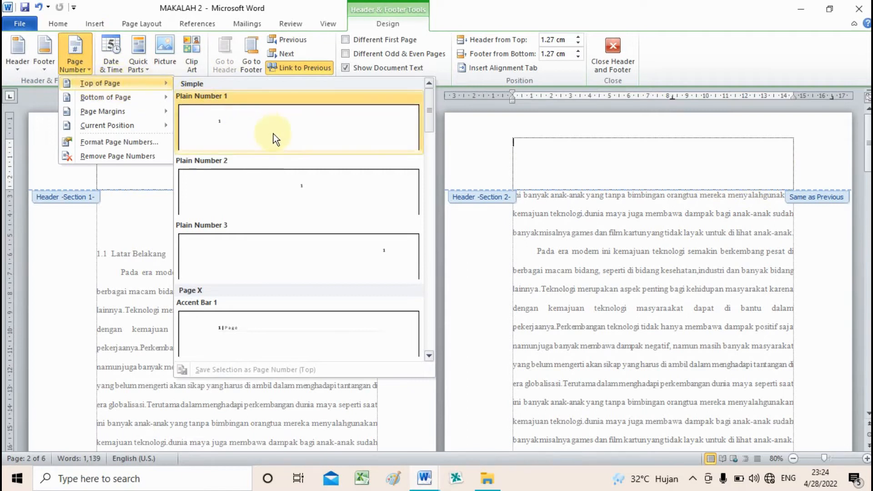
pyautogui.click(393, 253)
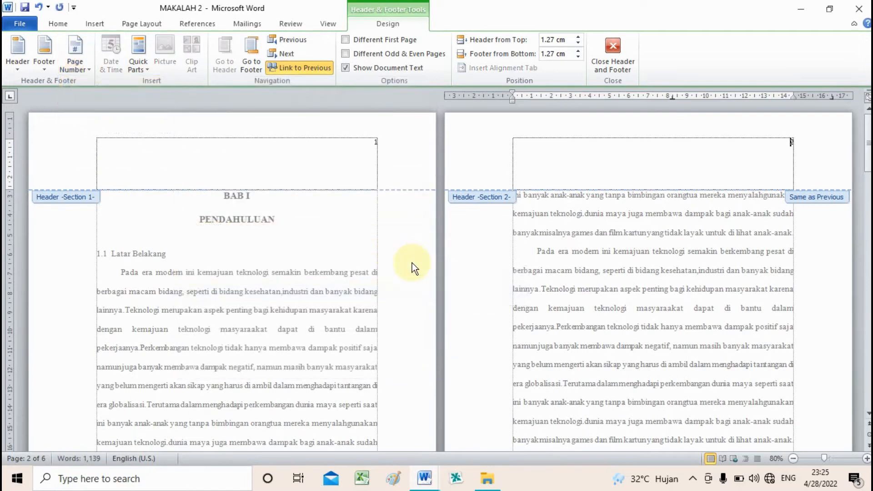
# Step: Set the font size of the second page's header page number to 26
pyautogui.doubleClick(792, 142)
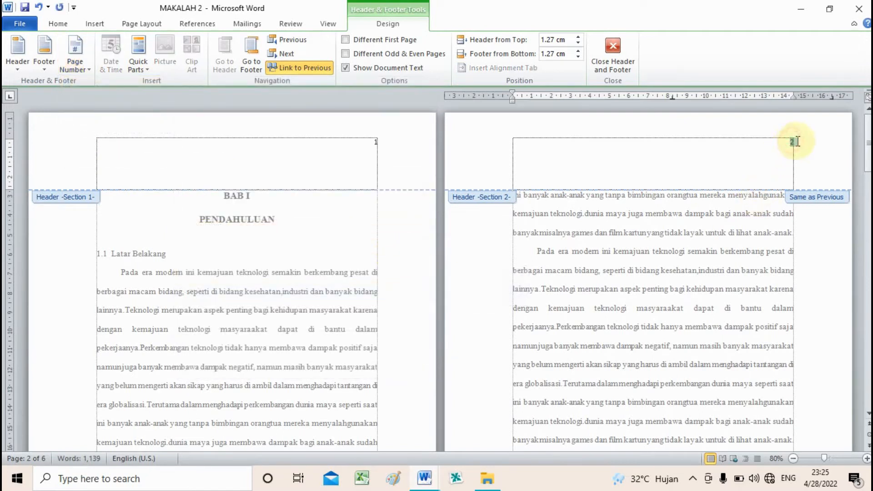
pyautogui.click(58, 23)
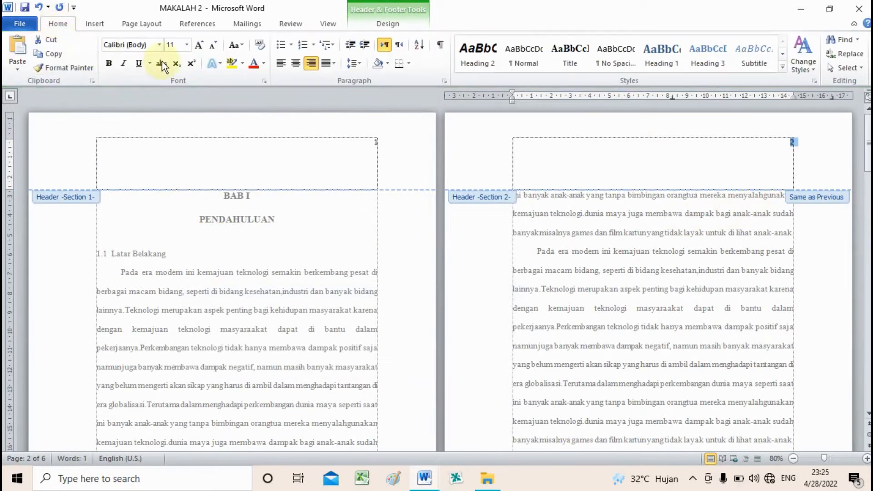
pyautogui.click(187, 44)
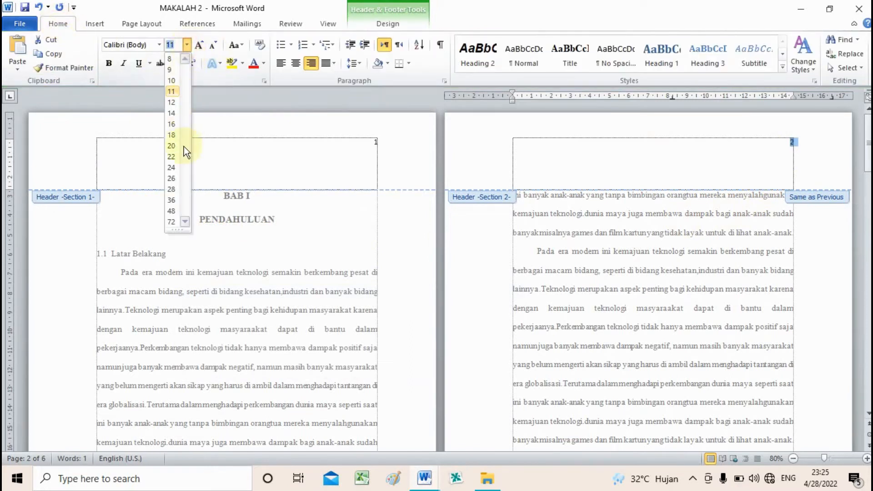
pyautogui.click(172, 178)
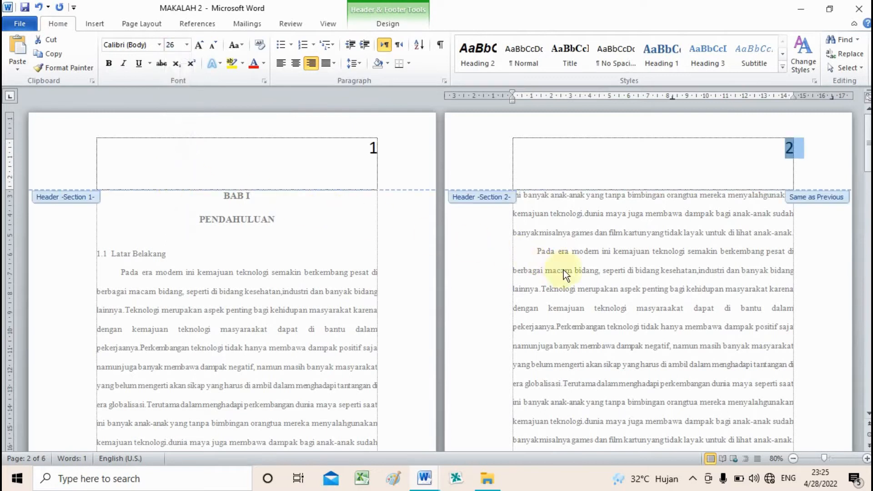
# Step: Compare the header and footer page numbers on the first two pages and return to their headers
pyautogui.scroll(-5, 580, 255)
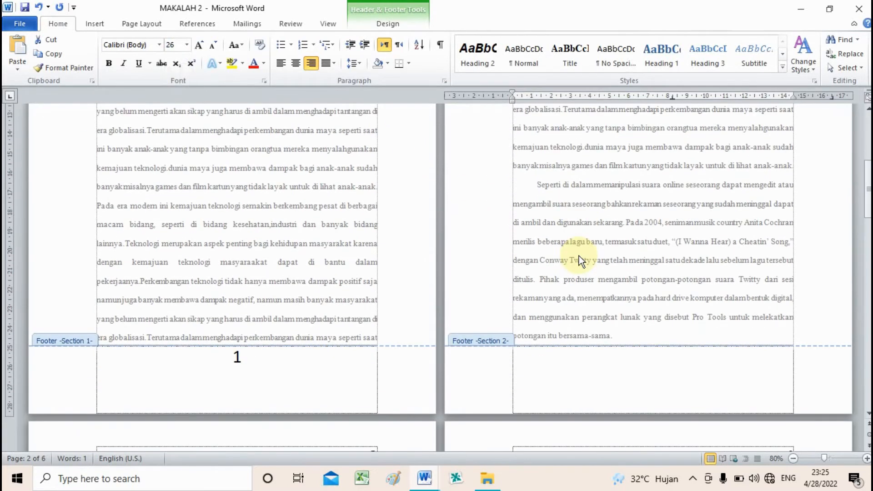
pyautogui.scroll(5, 580, 256)
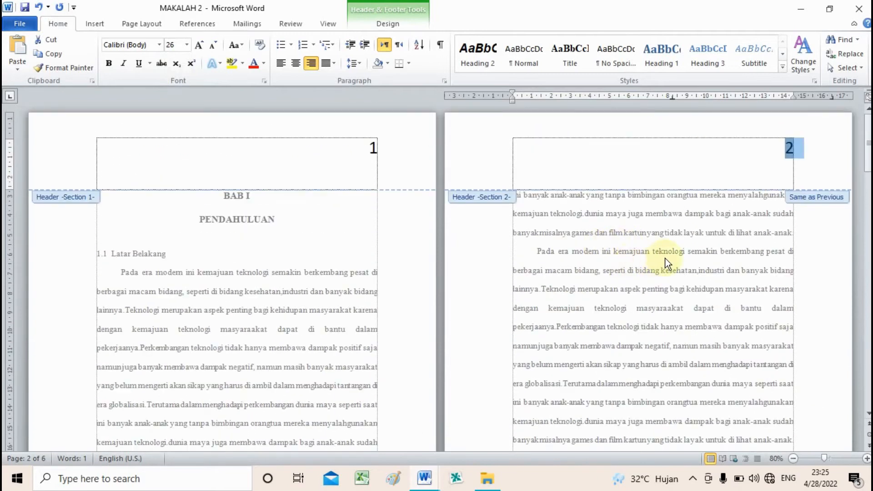
pyautogui.scroll(-7, 666, 259)
pyautogui.scroll(3, 667, 259)
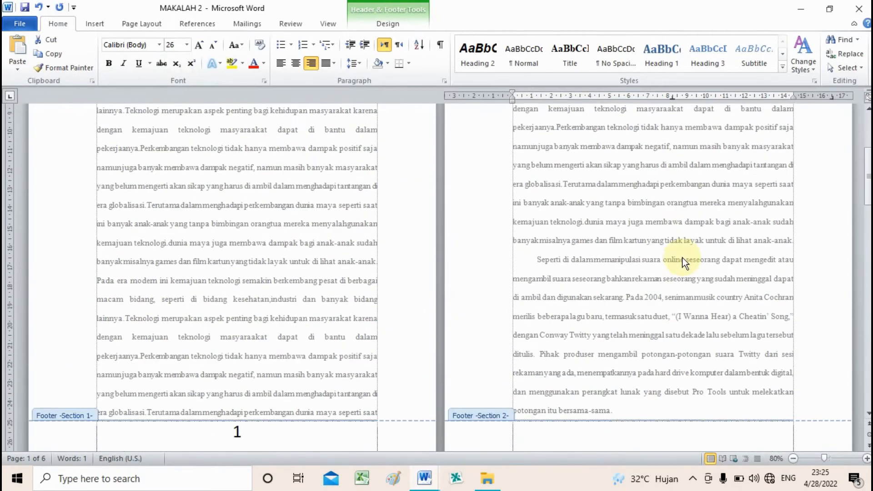
pyautogui.scroll(4, 682, 262)
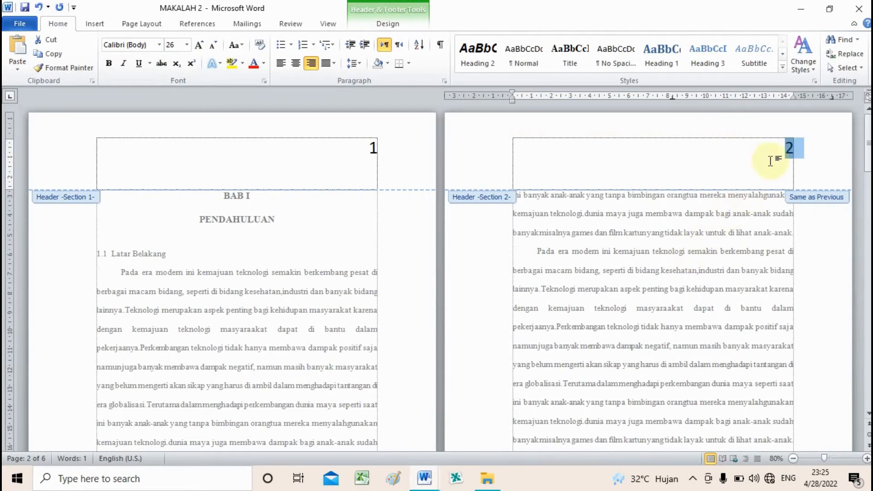
pyautogui.scroll(-8, 770, 287)
pyautogui.scroll(4, 770, 288)
pyautogui.scroll(5, 770, 288)
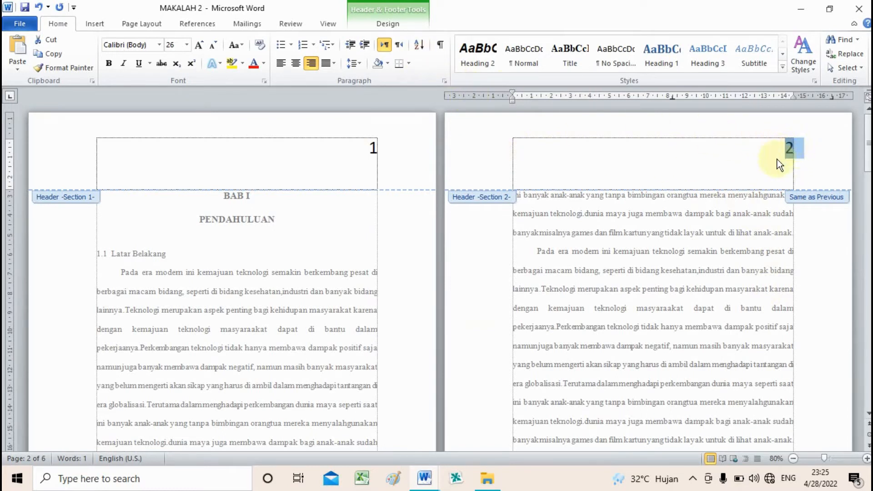
# Step: Turn off Link to Previous for the Section 2 header on the second page
pyautogui.click(389, 27)
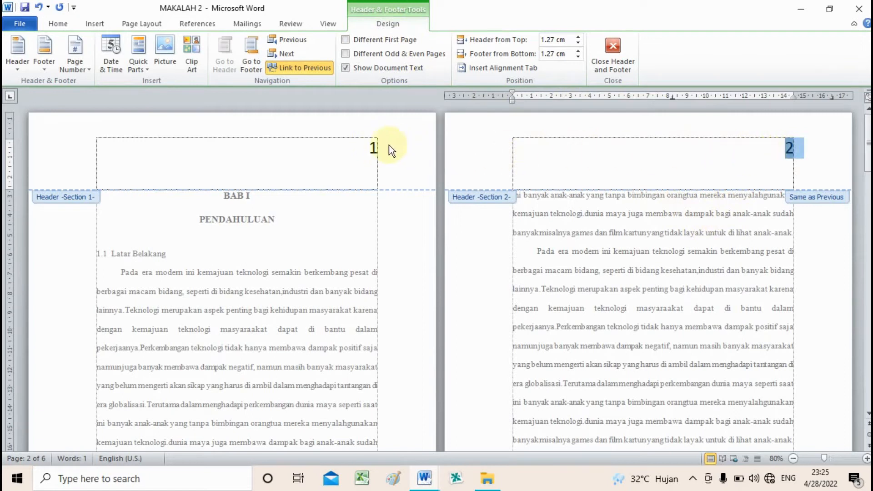
pyautogui.click(372, 154)
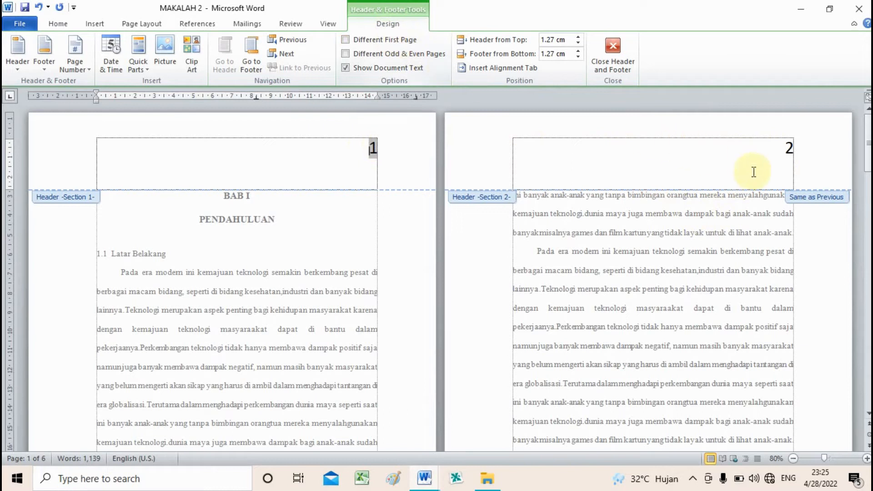
pyautogui.click(787, 150)
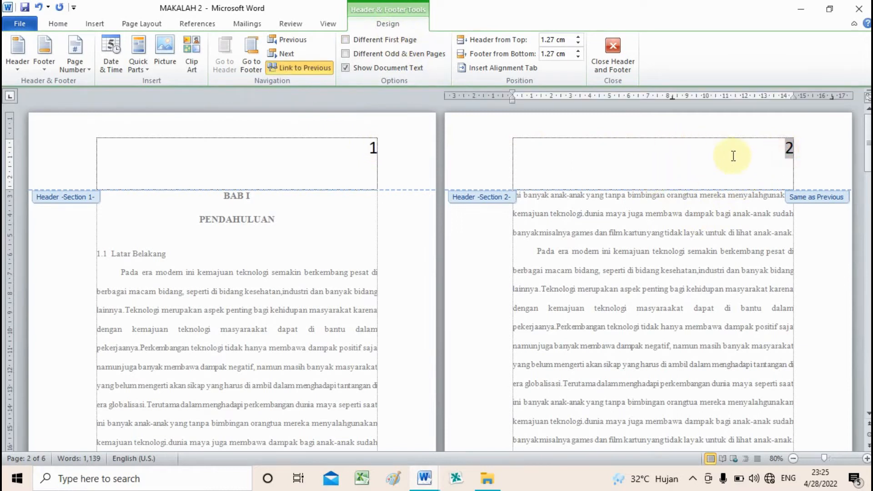
pyautogui.click(308, 69)
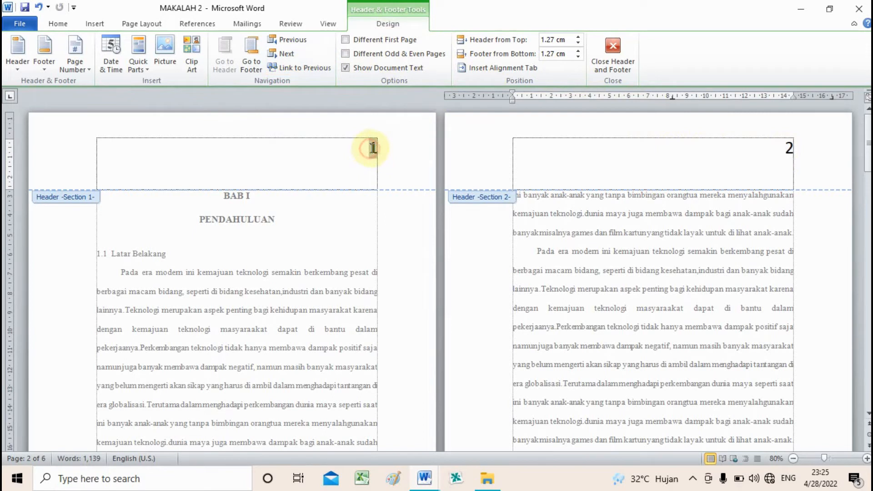
# Step: Delete the page number from the first page's Section 1 header and check the numbering on the following pages
pyautogui.doubleClick(373, 149)
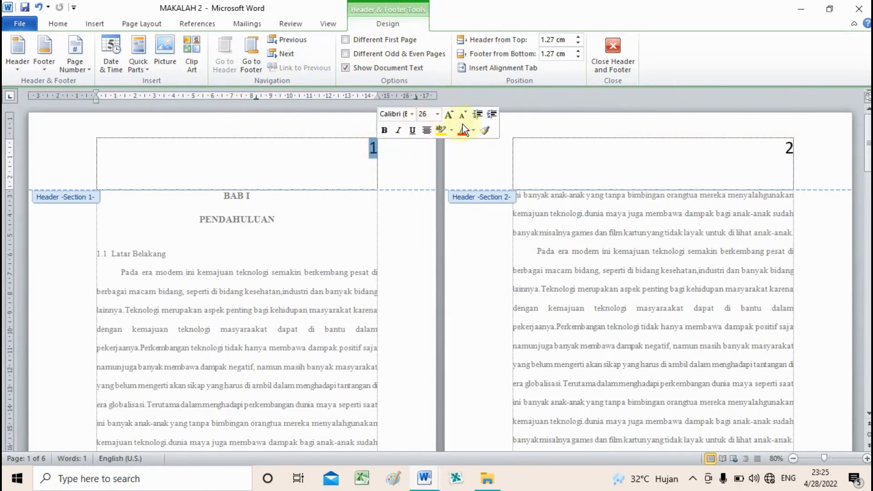
pyautogui.press('Delete')
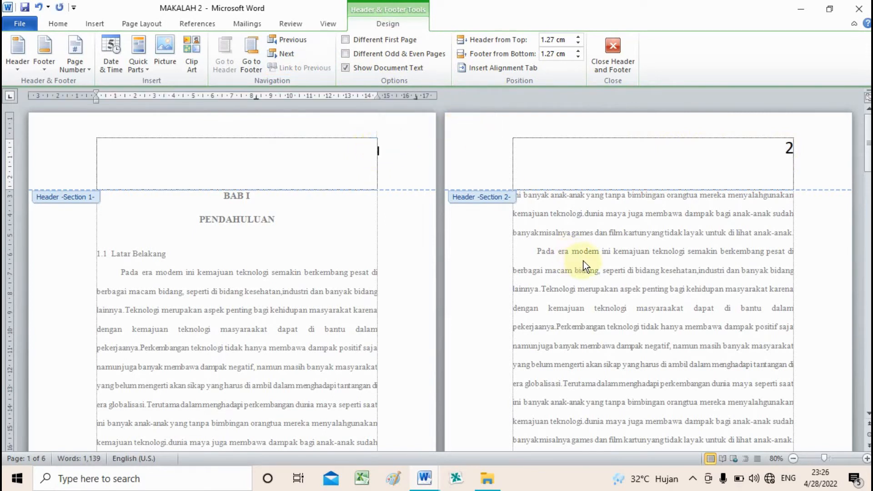
pyautogui.scroll(-10, 584, 261)
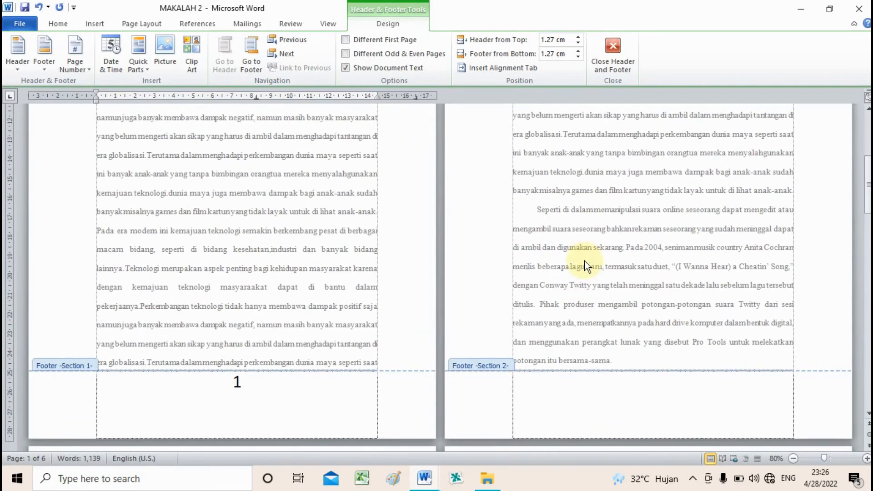
pyautogui.scroll(10, 558, 252)
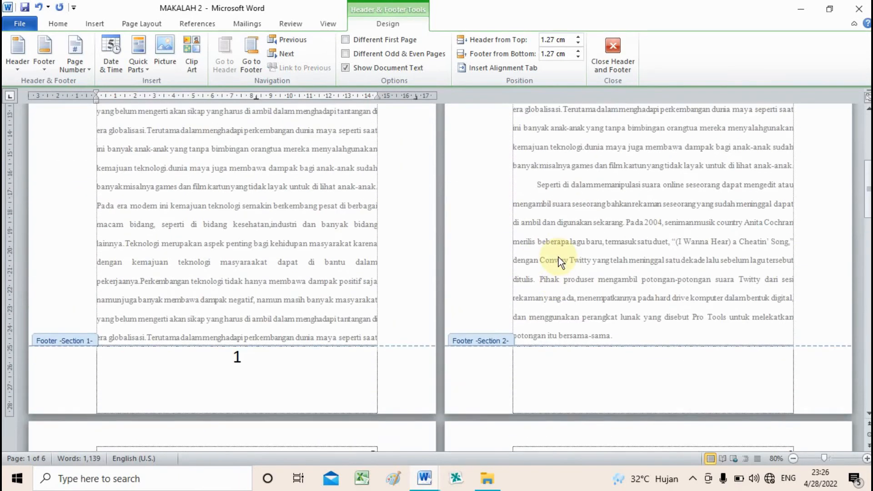
pyautogui.scroll(4, 705, 246)
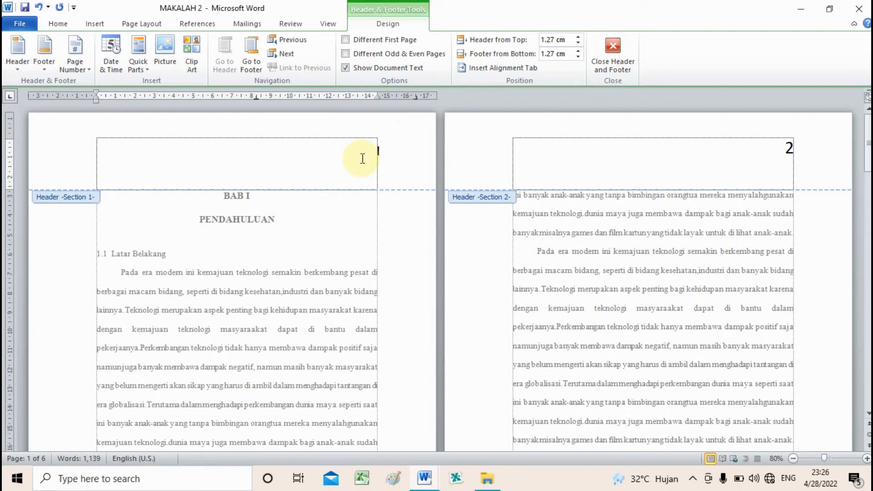
pyautogui.scroll(-12, 363, 158)
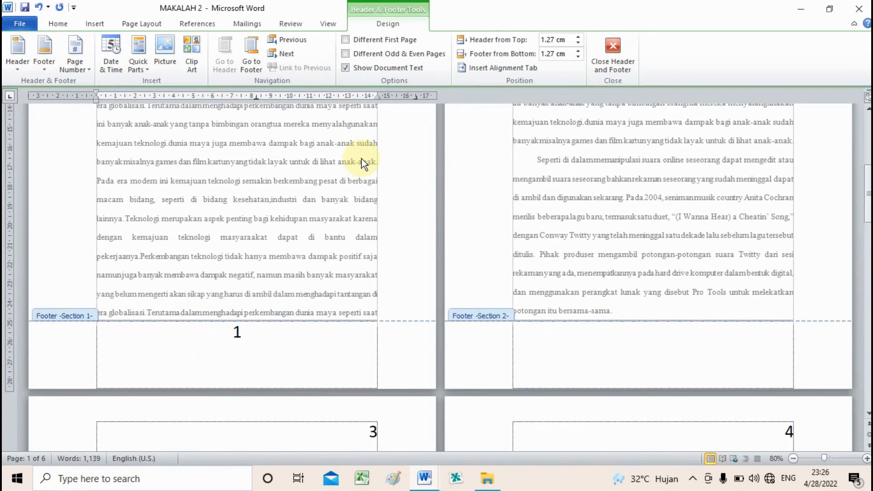
# Step: Check the header and footer page numbers on every page from the first to the last
pyautogui.scroll(12, 756, 219)
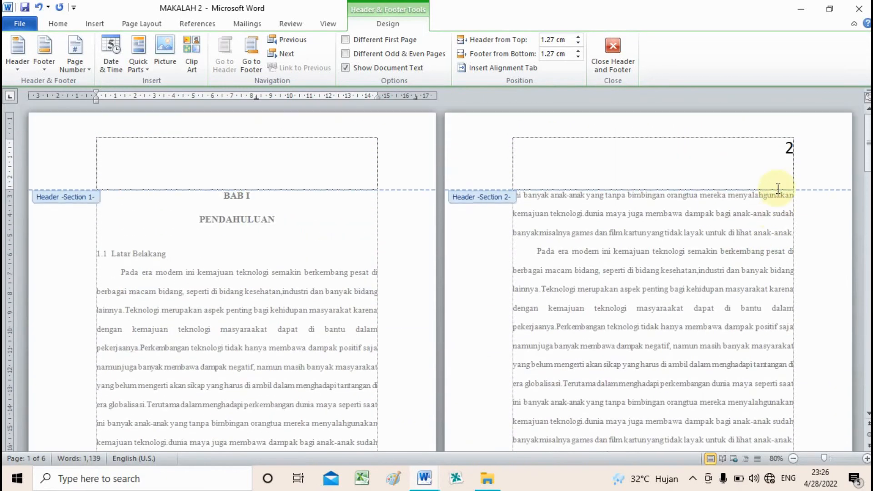
pyautogui.scroll(-9, 779, 206)
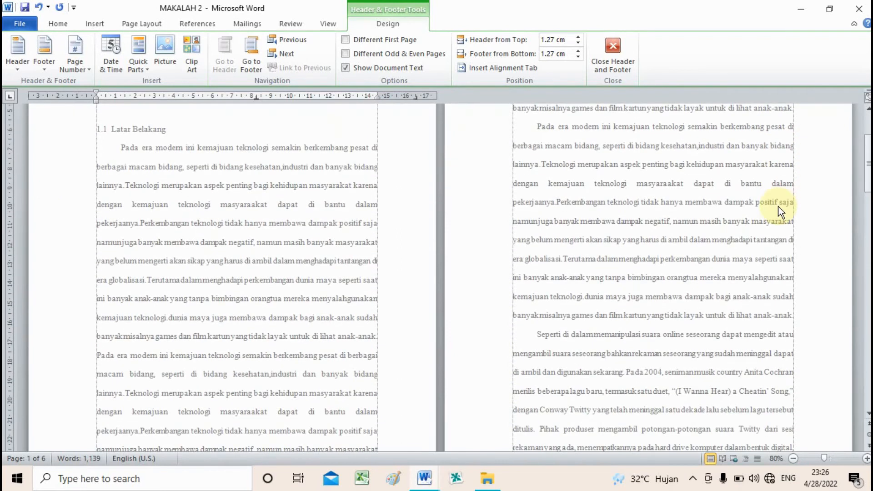
pyautogui.scroll(-6, 778, 211)
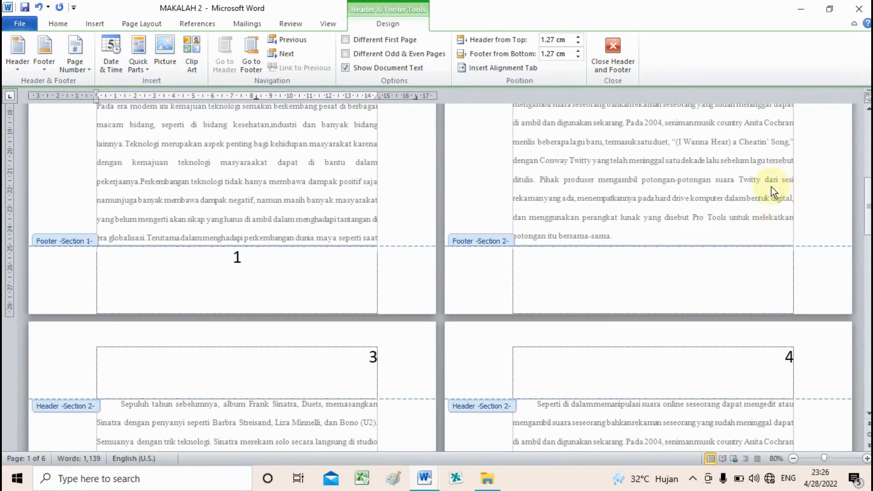
pyautogui.scroll(-10, 733, 383)
pyautogui.scroll(-20, 610, 386)
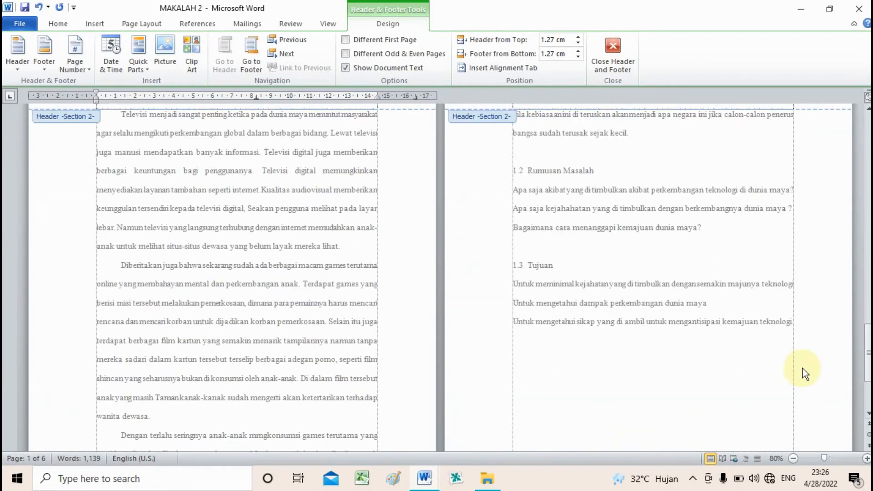
pyautogui.scroll(-7, 803, 368)
pyautogui.moveTo(869, 386); pyautogui.dragTo(869, 146)
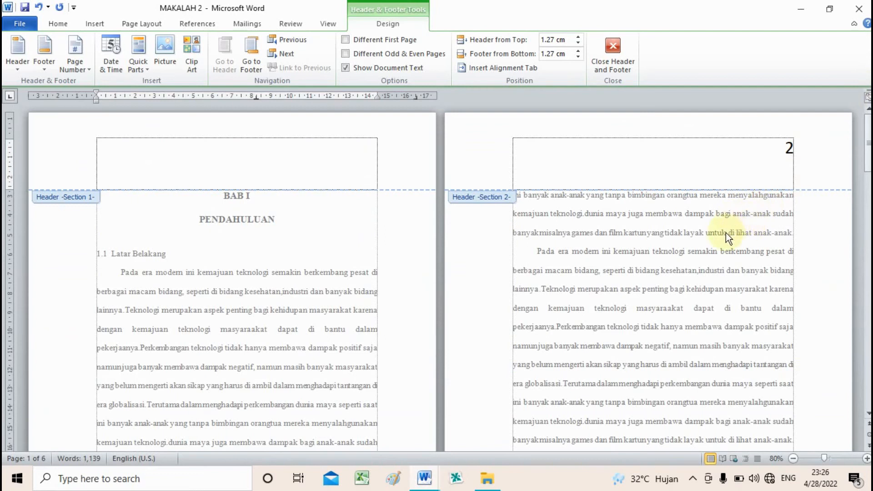
# Step: Set the starting number for Section 2's page numbering, using the page number in the second page's header
pyautogui.click(794, 155)
pyautogui.doubleClick(788, 151)
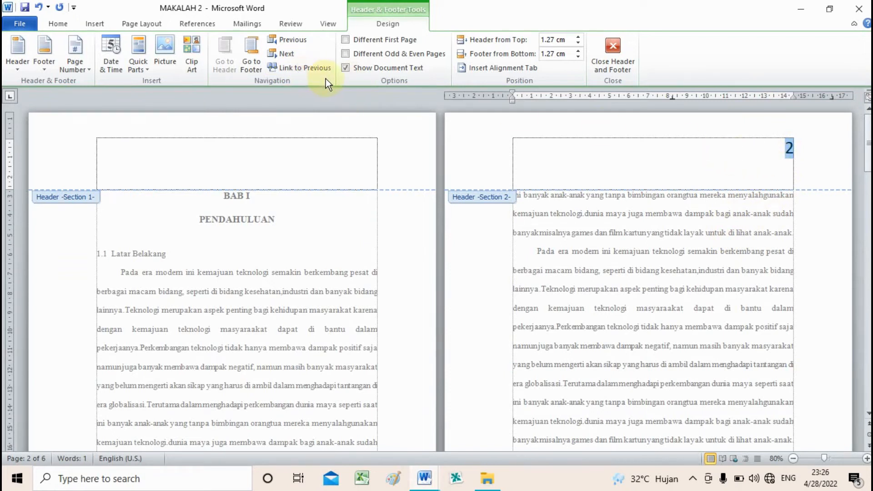
pyautogui.click(89, 73)
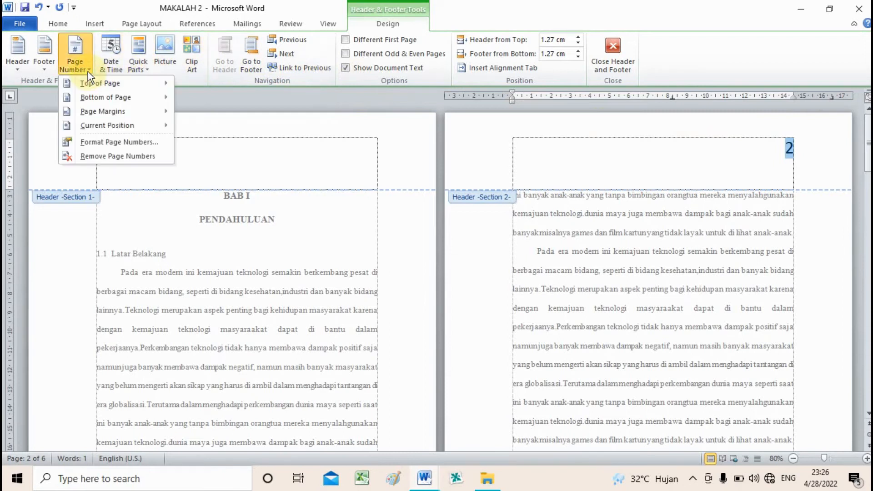
pyautogui.click(137, 143)
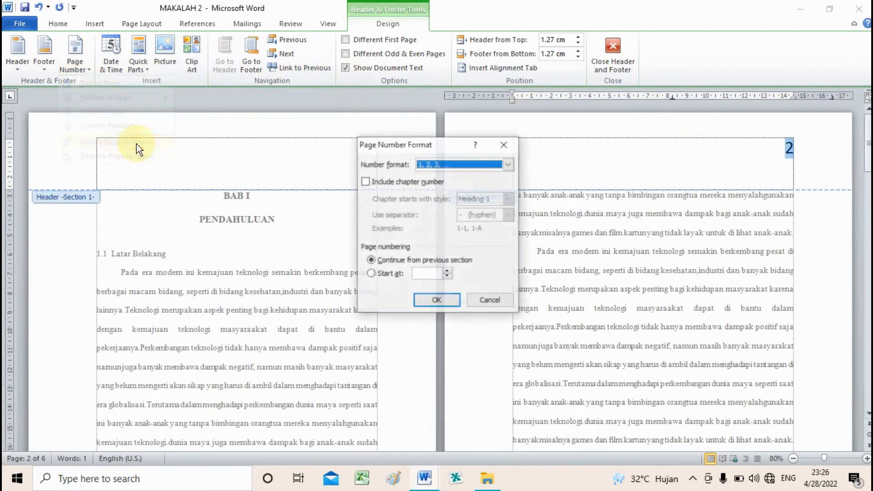
pyautogui.click(448, 271)
pyautogui.click(442, 301)
# Step: Compare the centred footer number on the first page with the header number on the second page
pyautogui.scroll(-8, 571, 284)
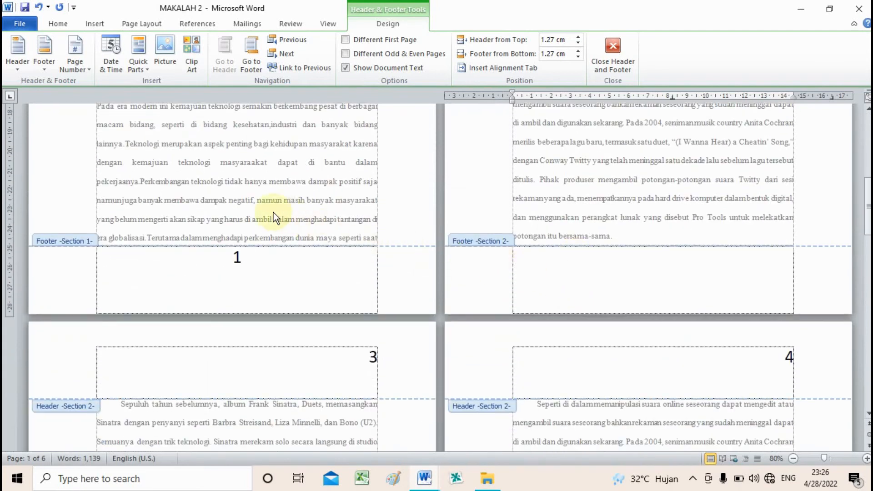
pyautogui.scroll(8, 429, 244)
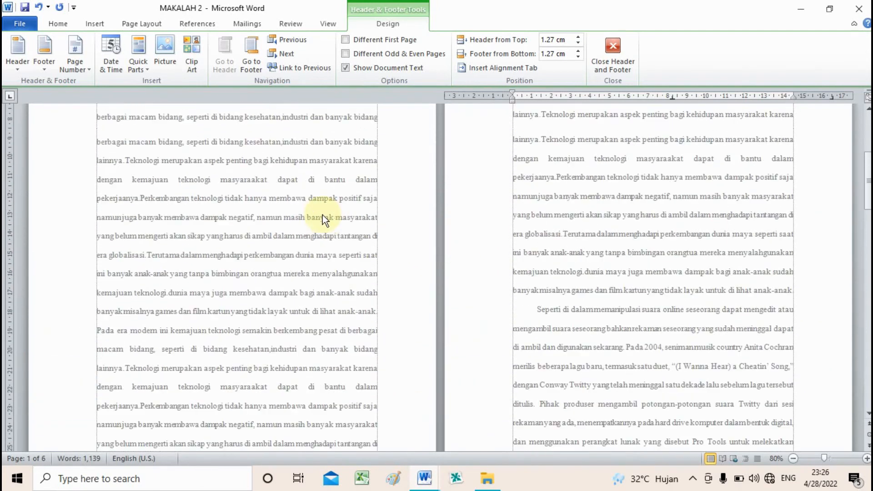
pyautogui.scroll(-8, 320, 218)
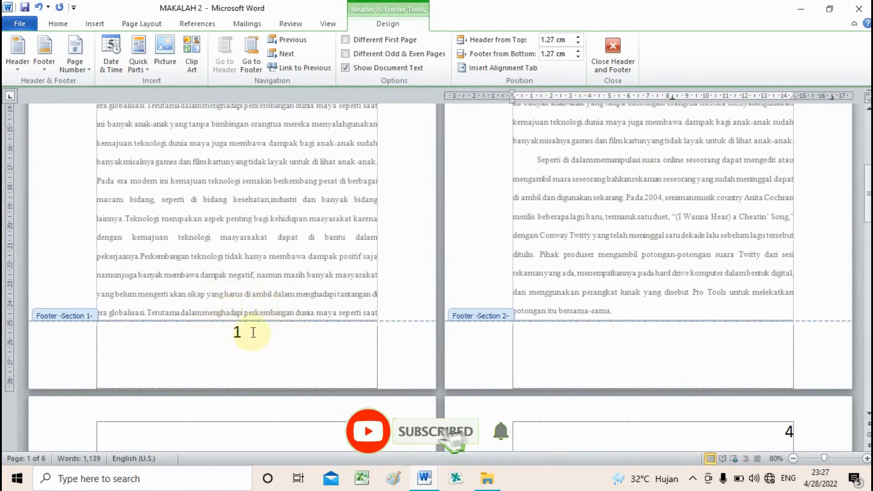
pyautogui.scroll(3, 702, 302)
pyautogui.scroll(2, 730, 298)
pyautogui.scroll(-5, 744, 296)
pyautogui.scroll(2, 737, 285)
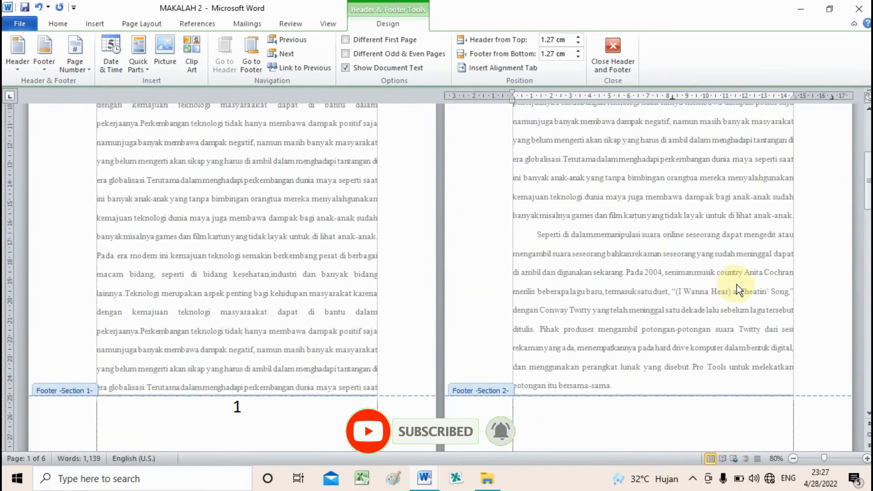
pyautogui.scroll(5, 736, 285)
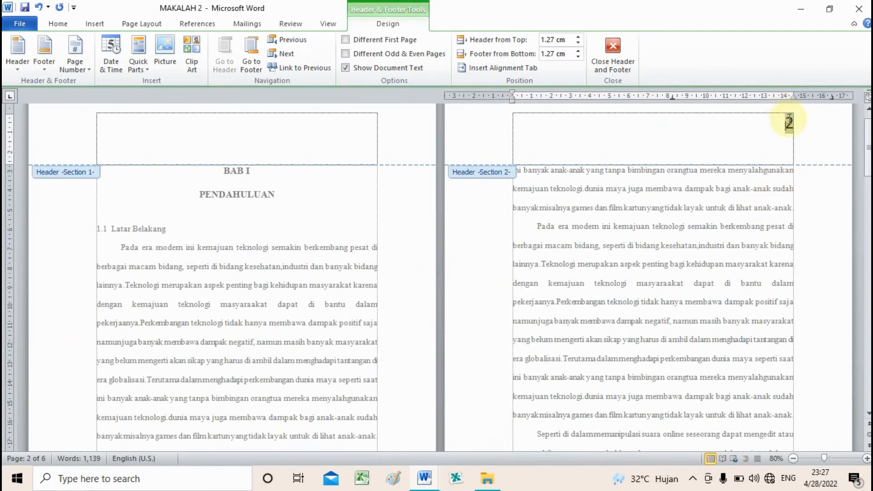
pyautogui.scroll(-4, 705, 295)
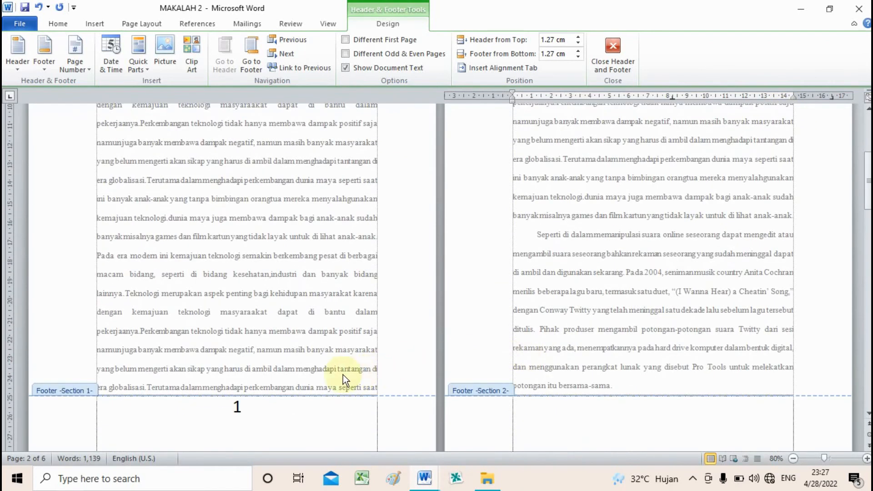
# Step: Examine the Section 2 header numbers and footers from the third page to the last page
pyautogui.scroll(-3, 346, 375)
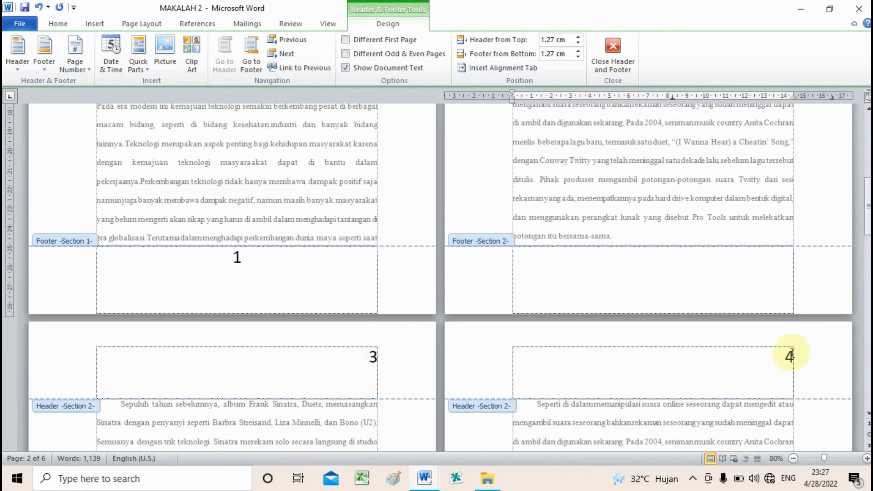
pyautogui.scroll(-3, 769, 353)
pyautogui.scroll(-10, 462, 370)
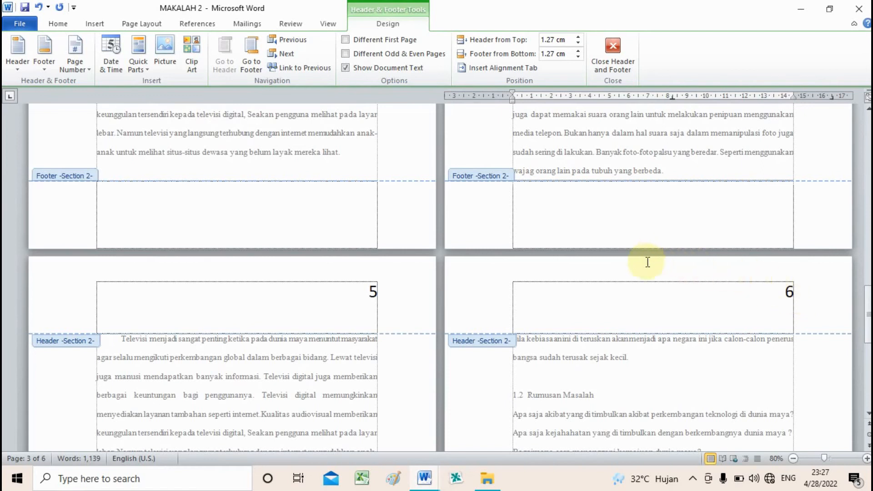
pyautogui.scroll(-2, 645, 262)
pyautogui.scroll(-3, 648, 269)
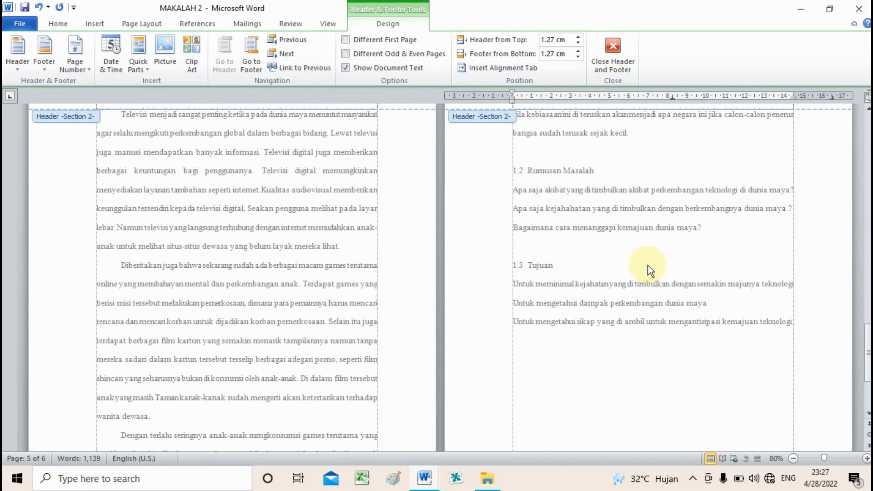
pyautogui.scroll(-4, 649, 271)
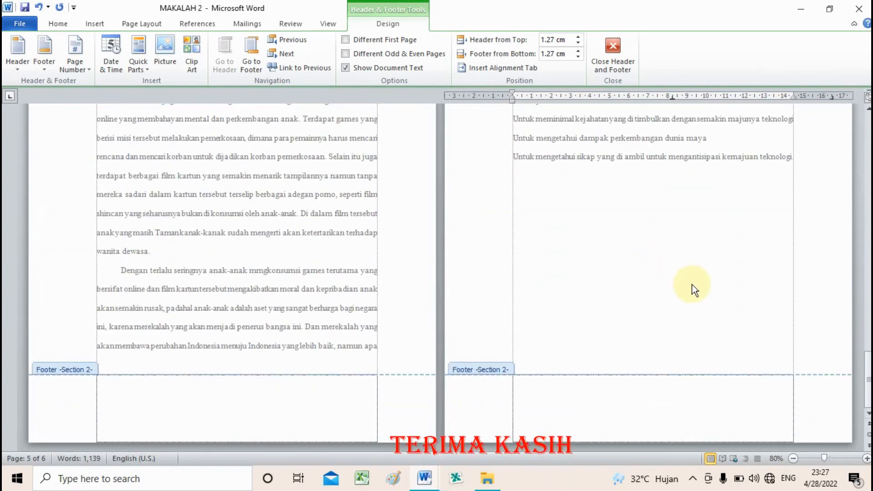
pyautogui.scroll(2, 693, 289)
pyautogui.scroll(3, 694, 290)
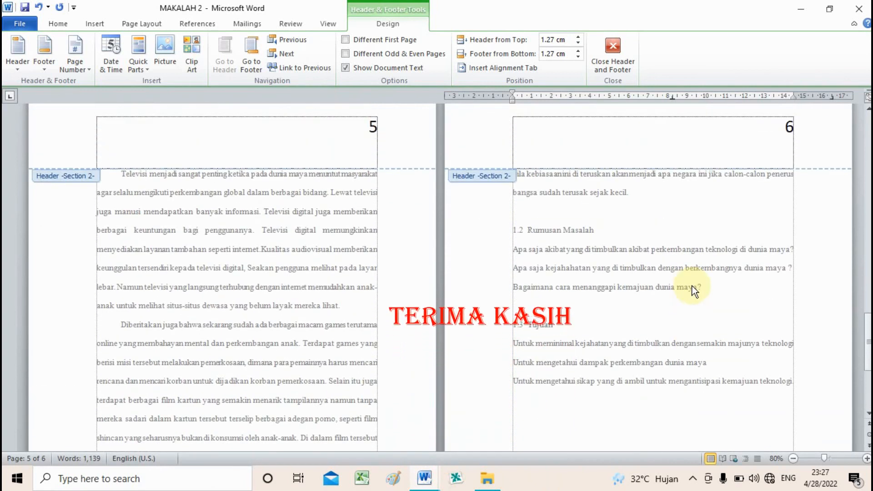
pyautogui.scroll(6, 694, 291)
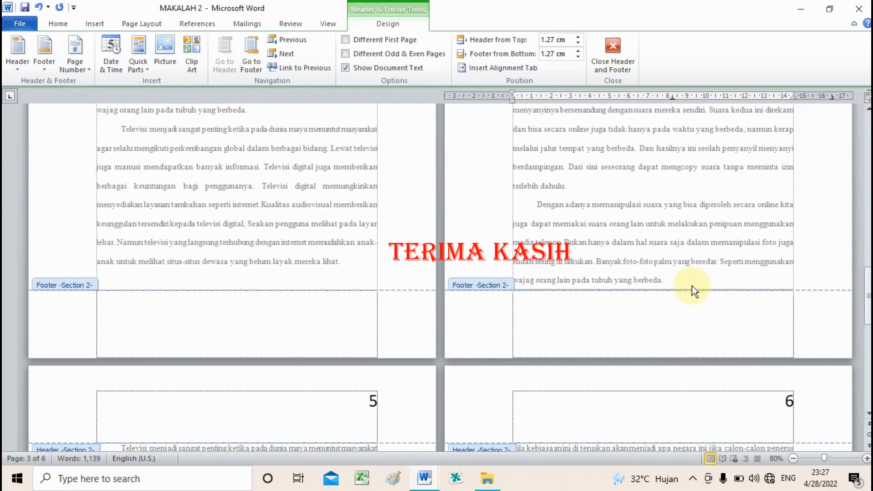
pyautogui.scroll(-5, 694, 291)
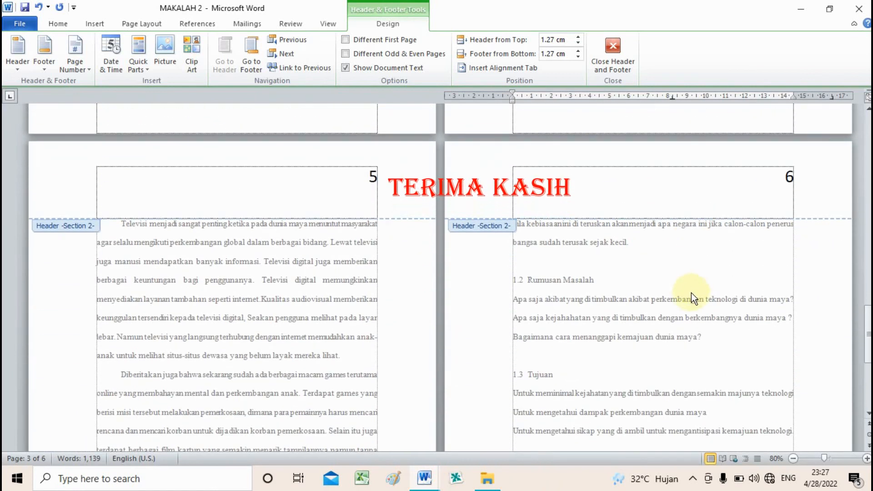
# Step: Leave header and footer editing and review the page numbers in the document body view
pyautogui.doubleClick(692, 293)
pyautogui.scroll(-10, 716, 328)
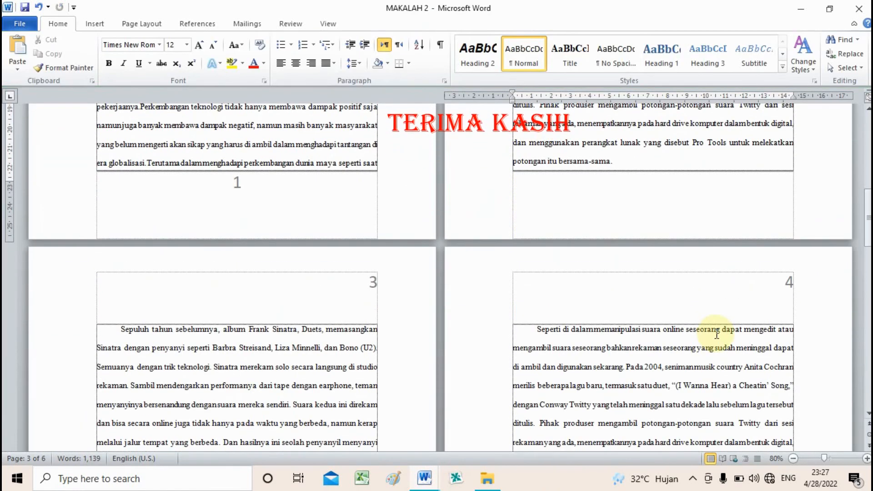
pyautogui.scroll(-10, 717, 335)
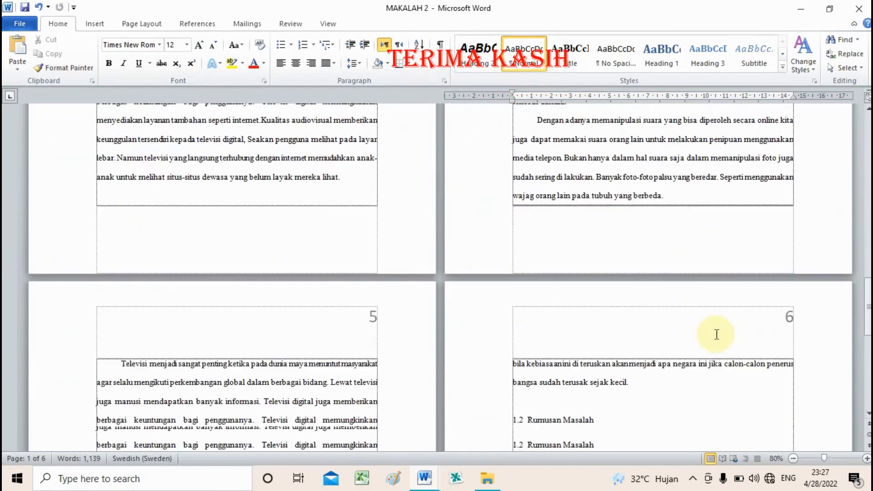